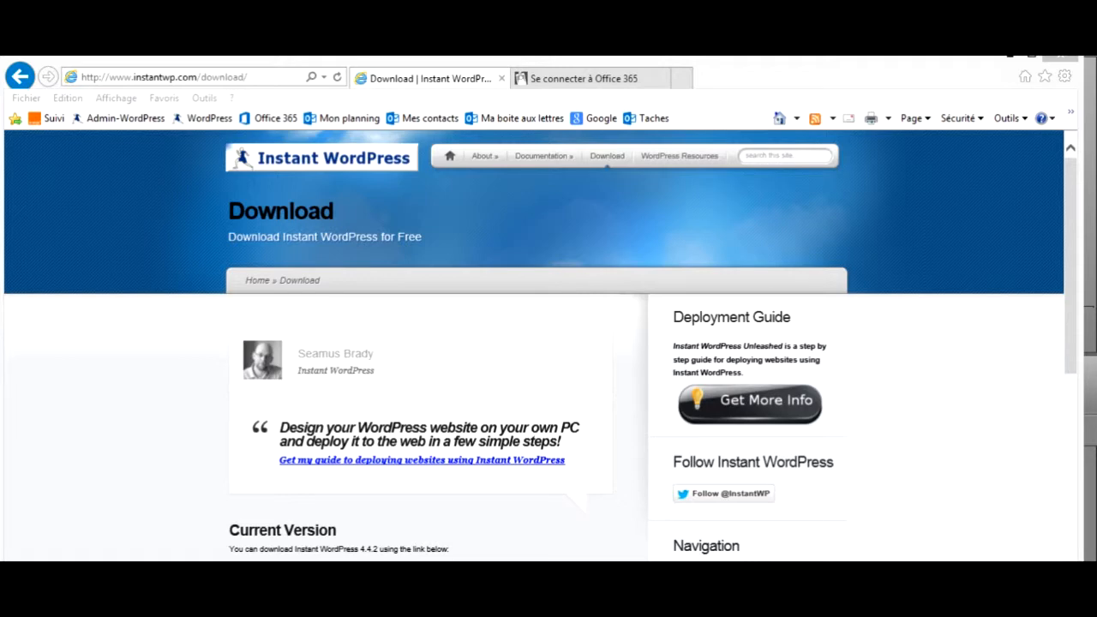
# Open the download page of the Instant WordPress site
pyautogui.click(606, 156)
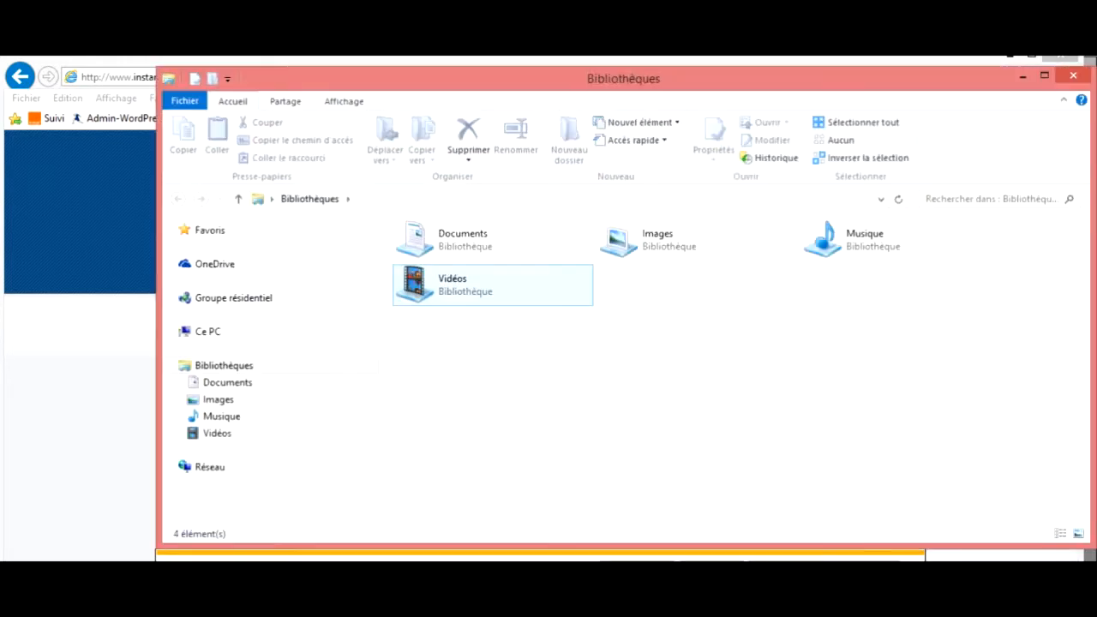
# Quick-format the USB drive F: using the default FAT32 file system, keeping its volume name
pyautogui.click(173, 332)
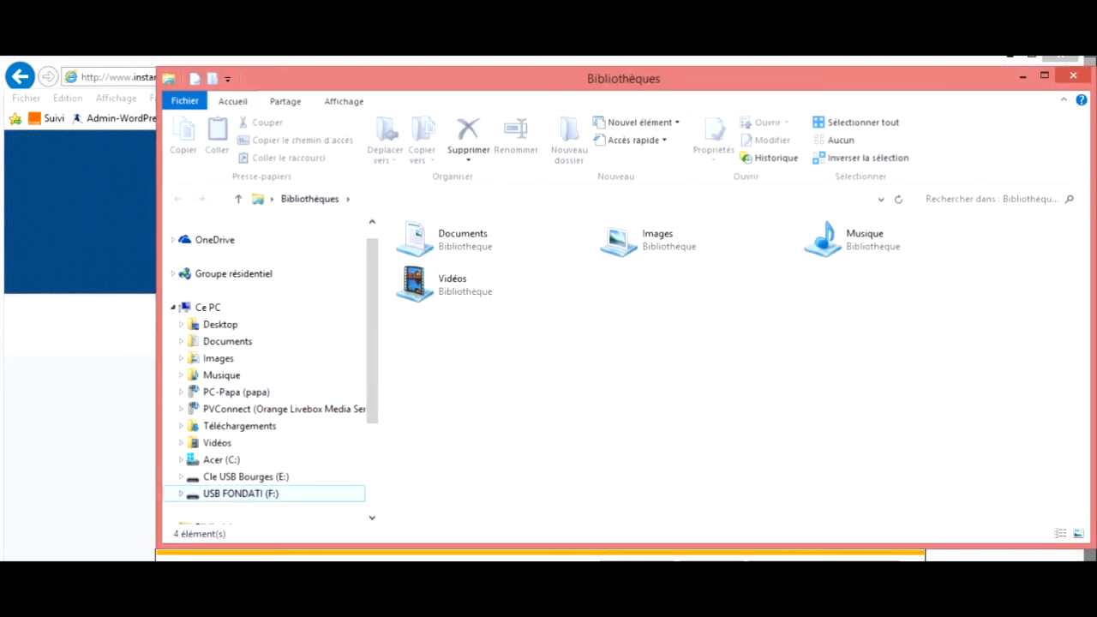
pyautogui.click(241, 494)
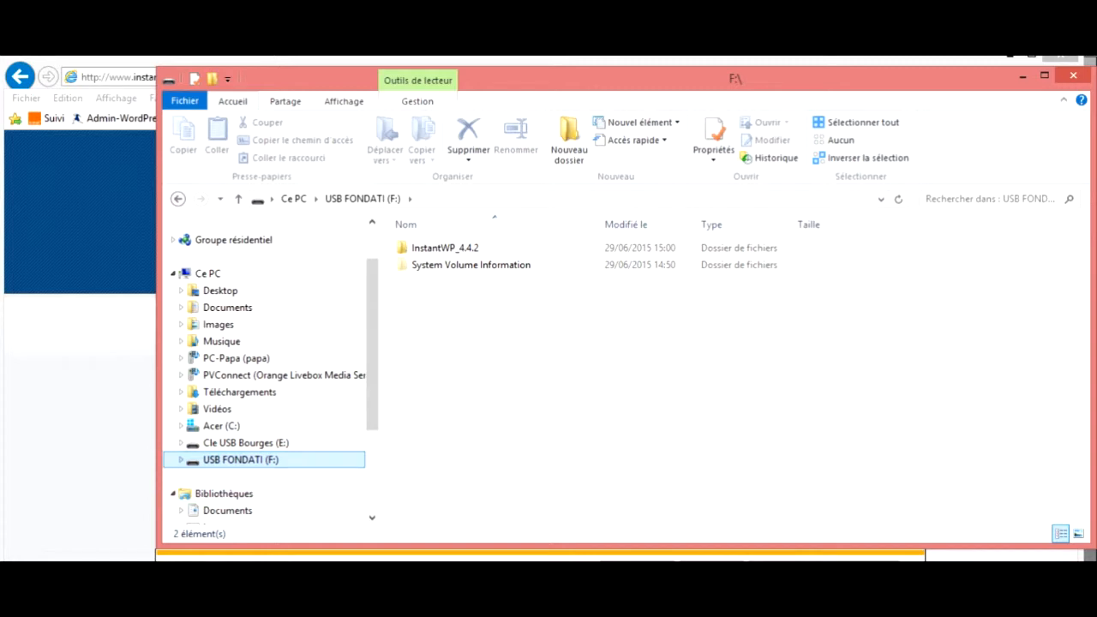
pyautogui.rightClick(264, 460)
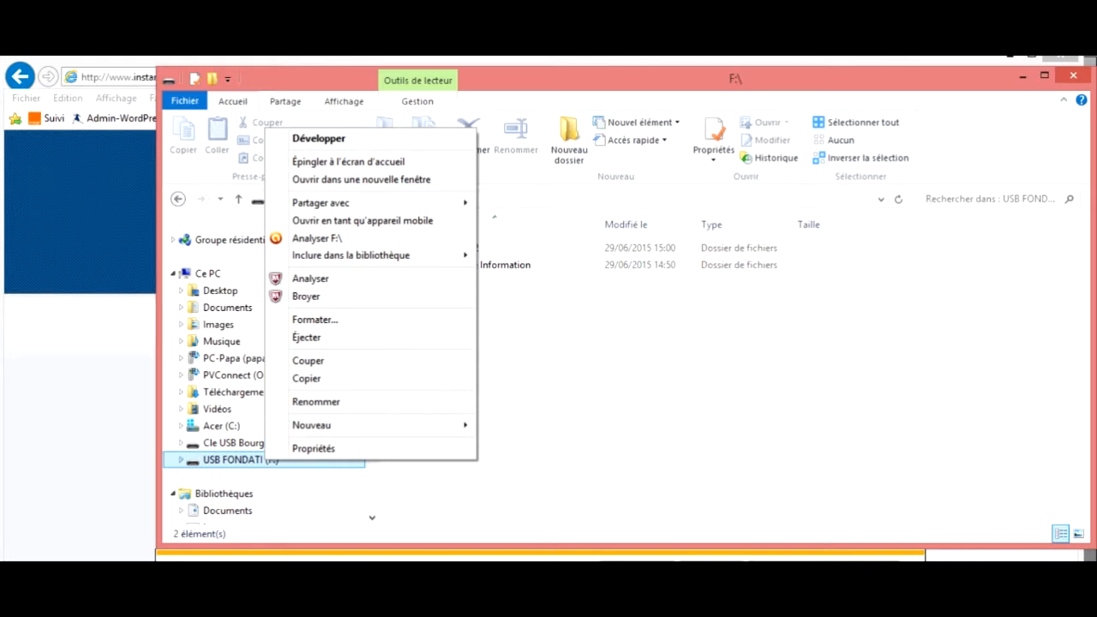
pyautogui.click(315, 318)
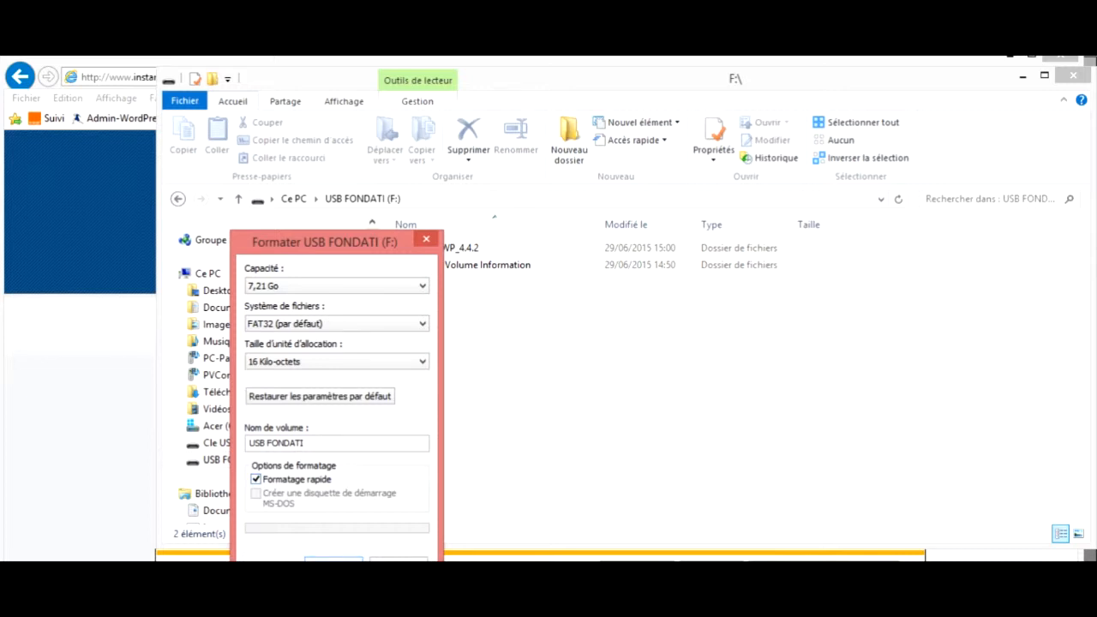
pyautogui.click(334, 565)
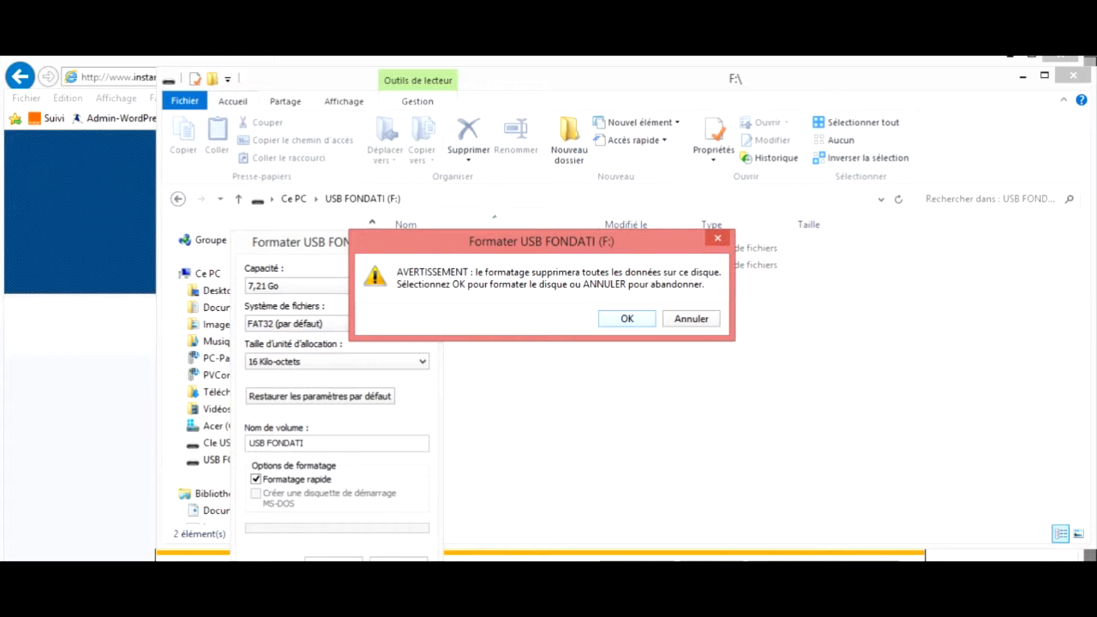
pyautogui.press('Return')
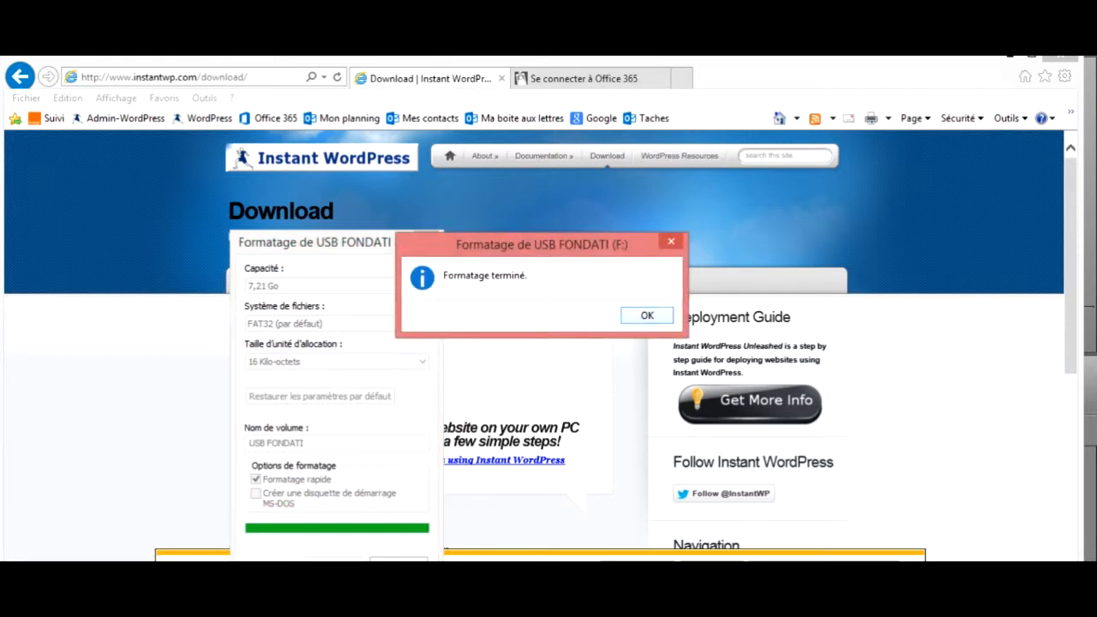
pyautogui.press('Return')
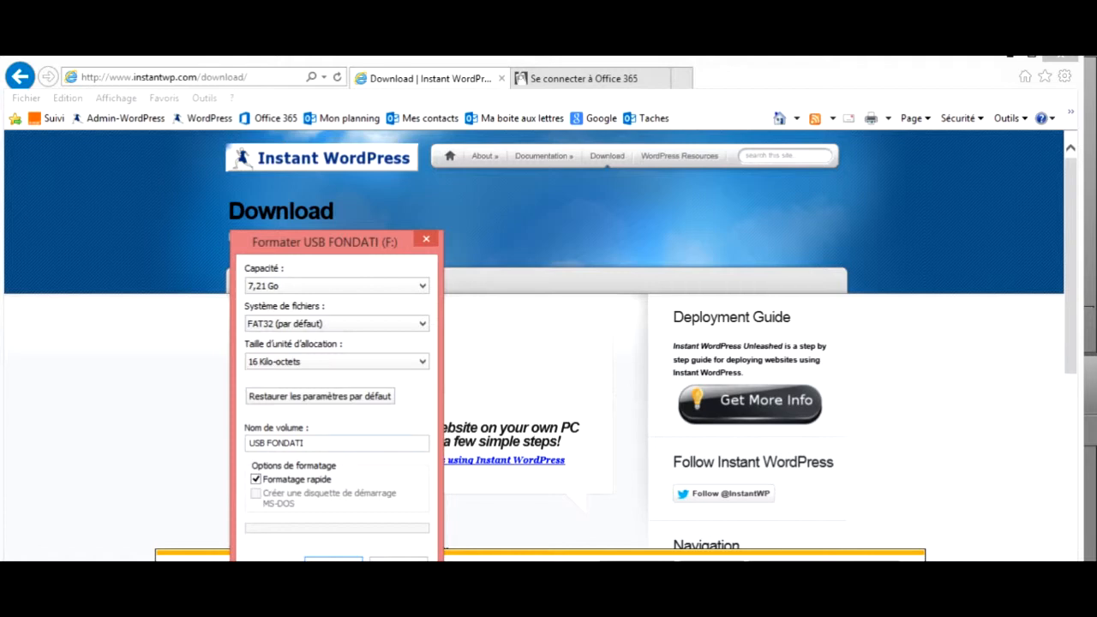
pyautogui.press('Escape')
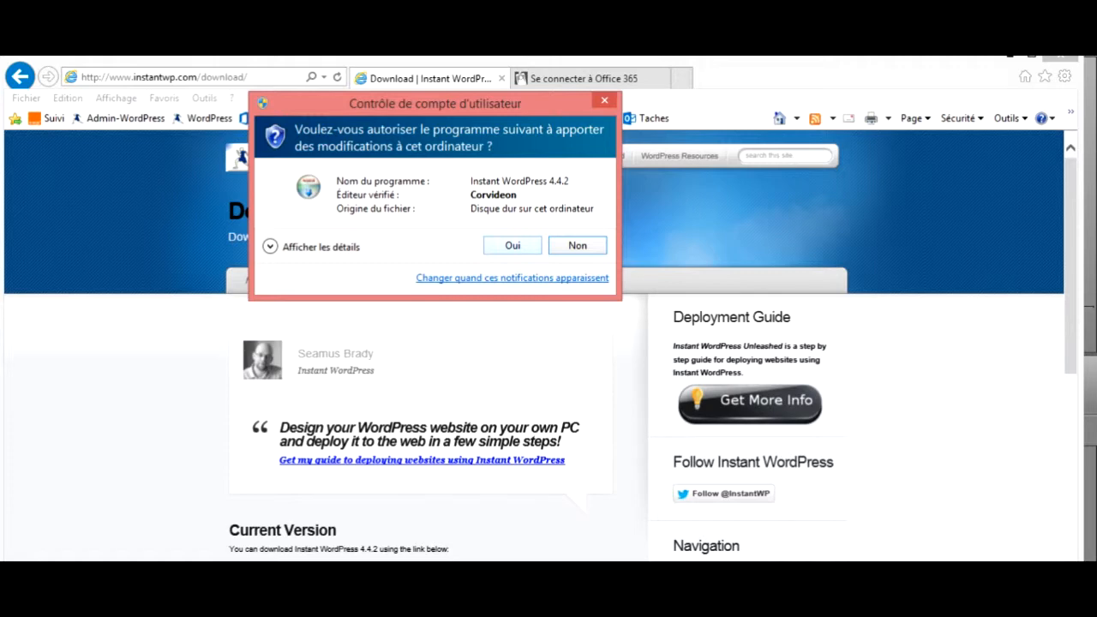
# Allow the Instant WordPress 4.4.2 installer to make changes and set its destination folder to the USB drive F:\
pyautogui.click(513, 246)
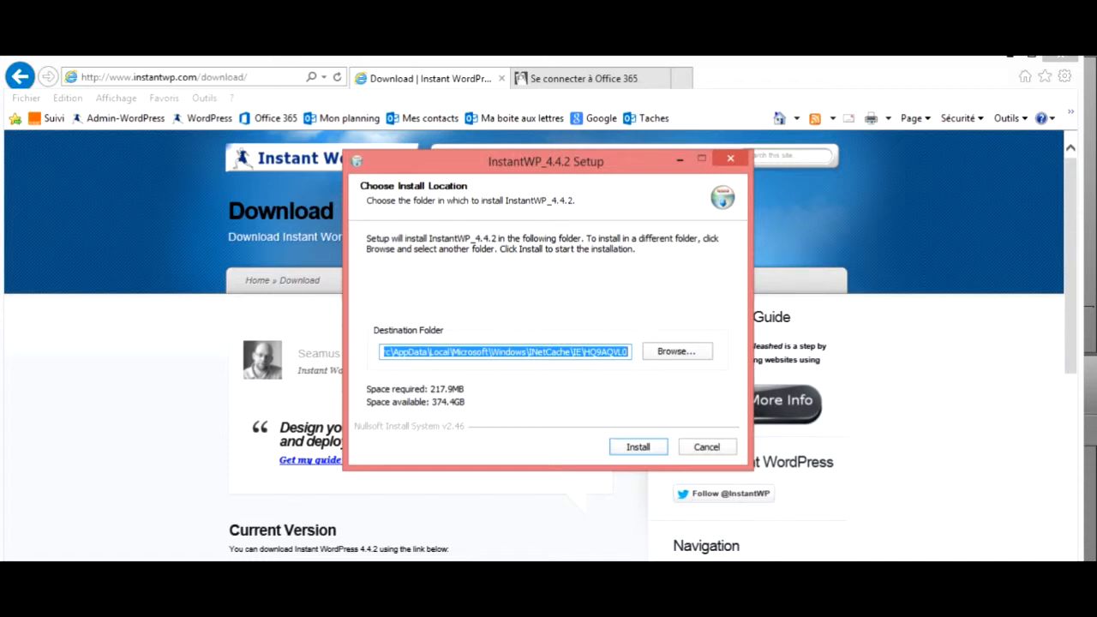
pyautogui.click(430, 351)
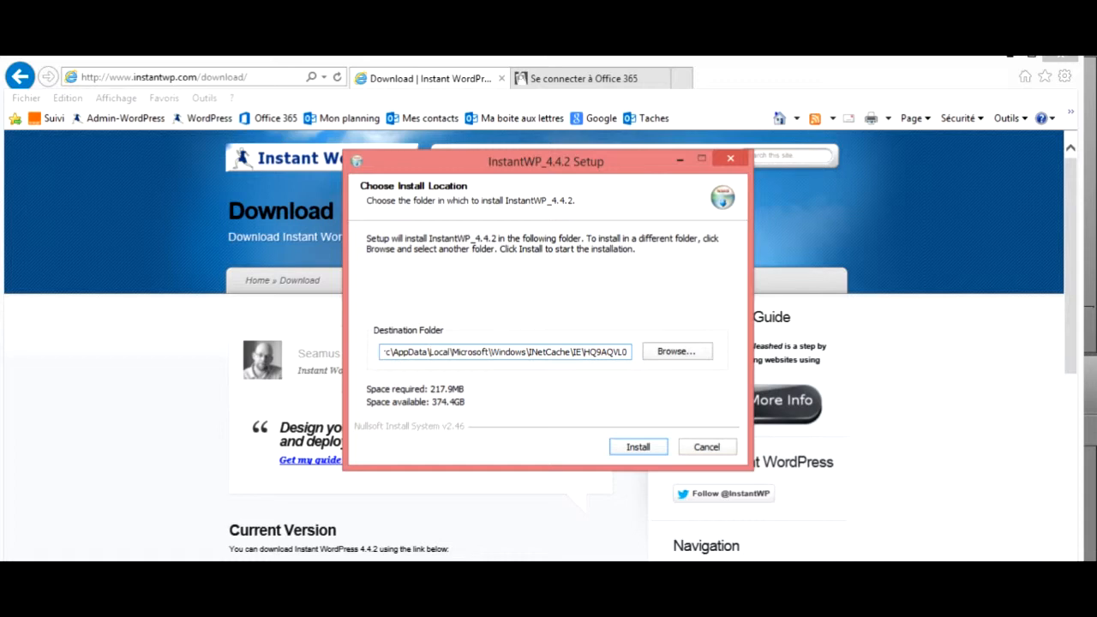
pyautogui.press('Home')
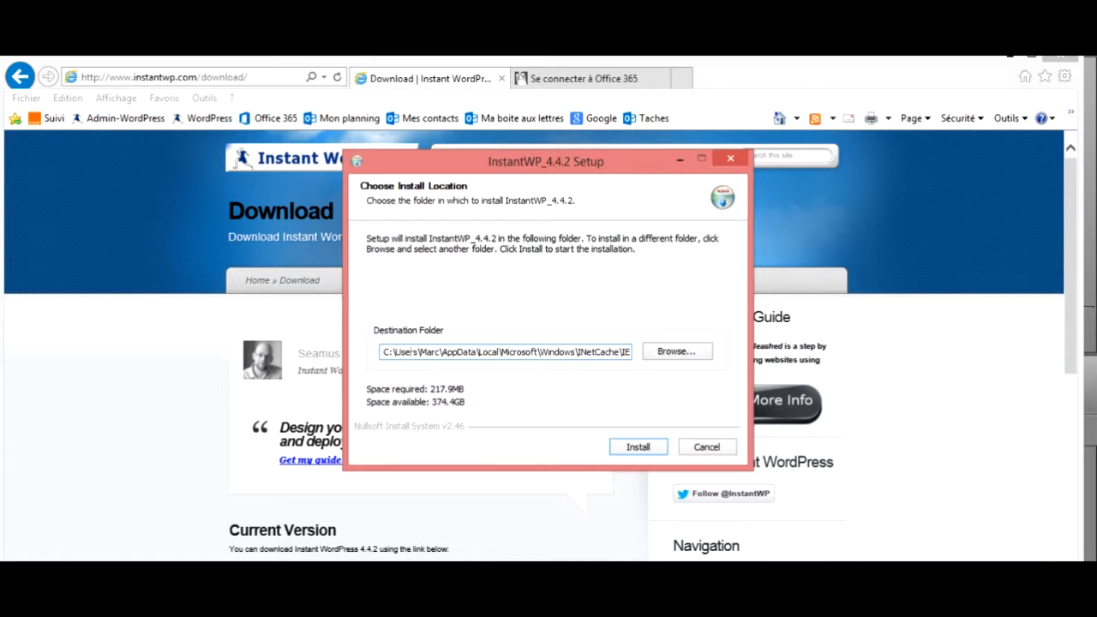
pyautogui.click(677, 351)
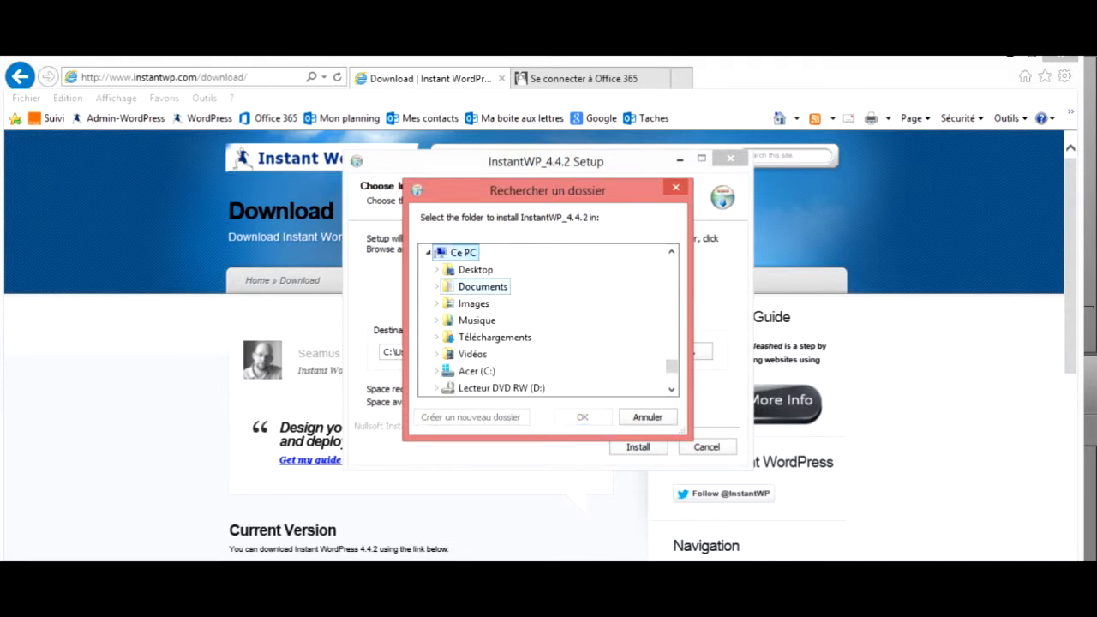
pyautogui.moveTo(672, 365); pyautogui.dragTo(672, 371)
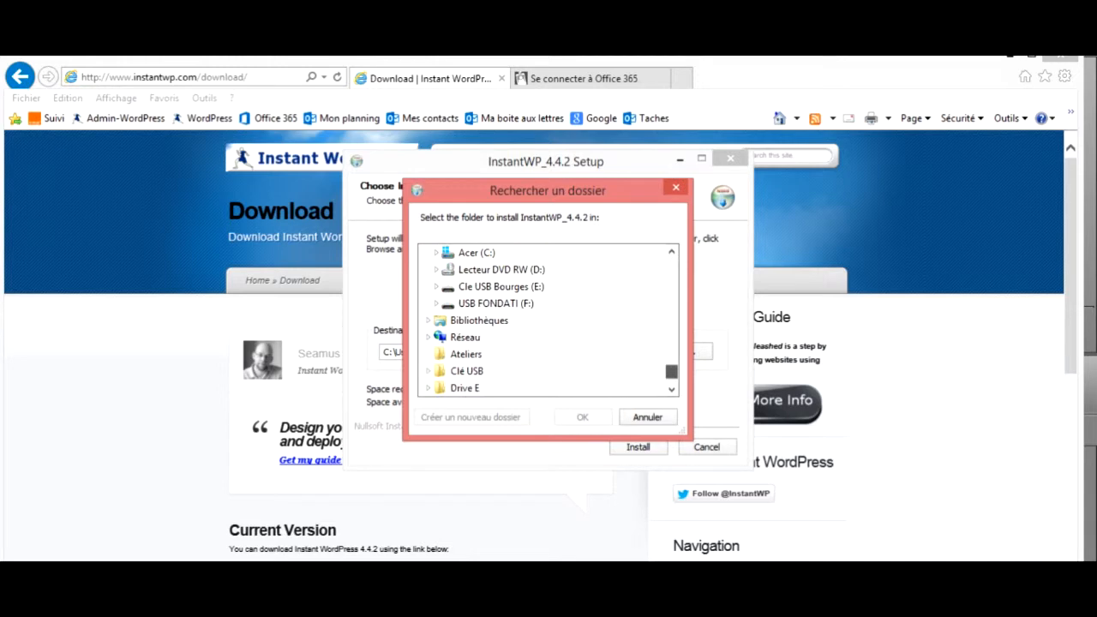
pyautogui.click(495, 304)
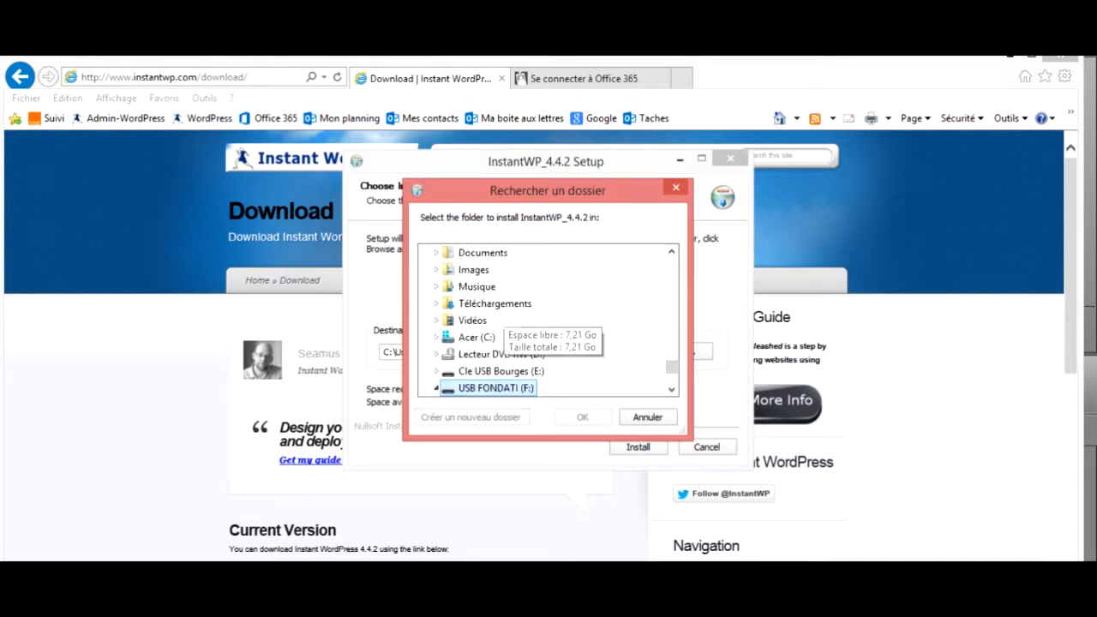
pyautogui.click(582, 417)
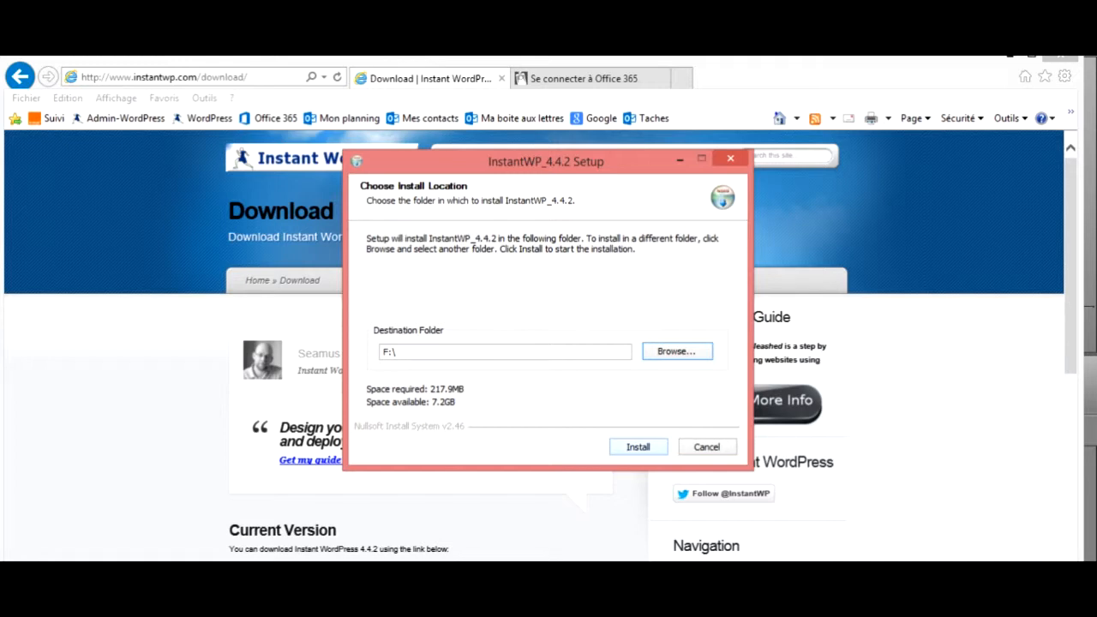
# Install InstantWP_4.4.2 to the USB drive with the extraction details shown, and close the completed setup
pyautogui.click(638, 447)
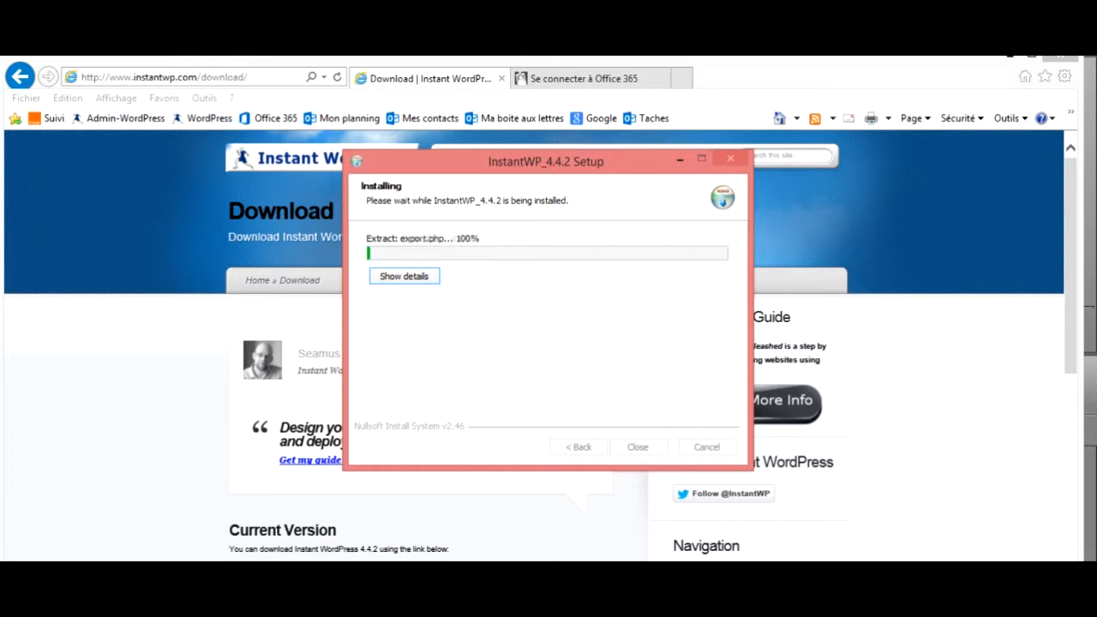
pyautogui.click(405, 276)
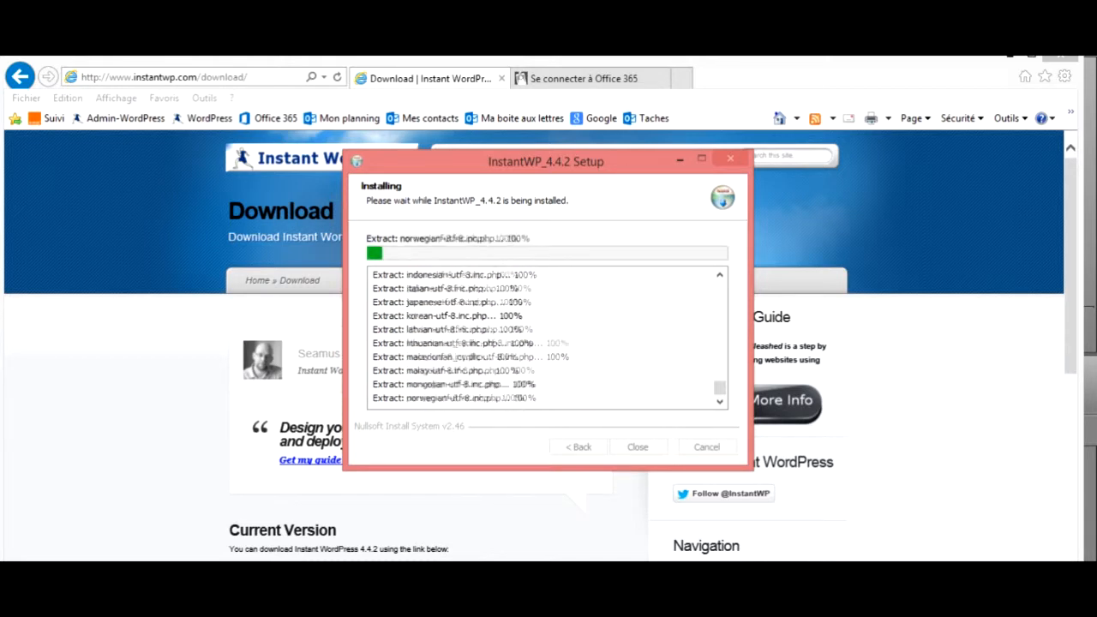
pyautogui.moveTo(546, 161); pyautogui.dragTo(521, 320)
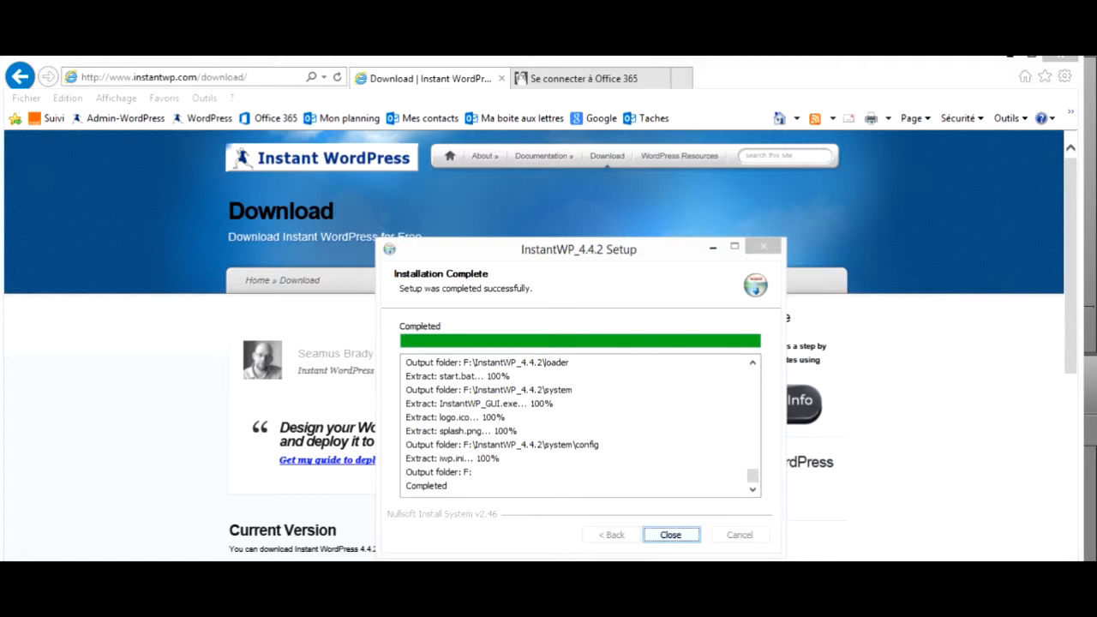
pyautogui.click(671, 535)
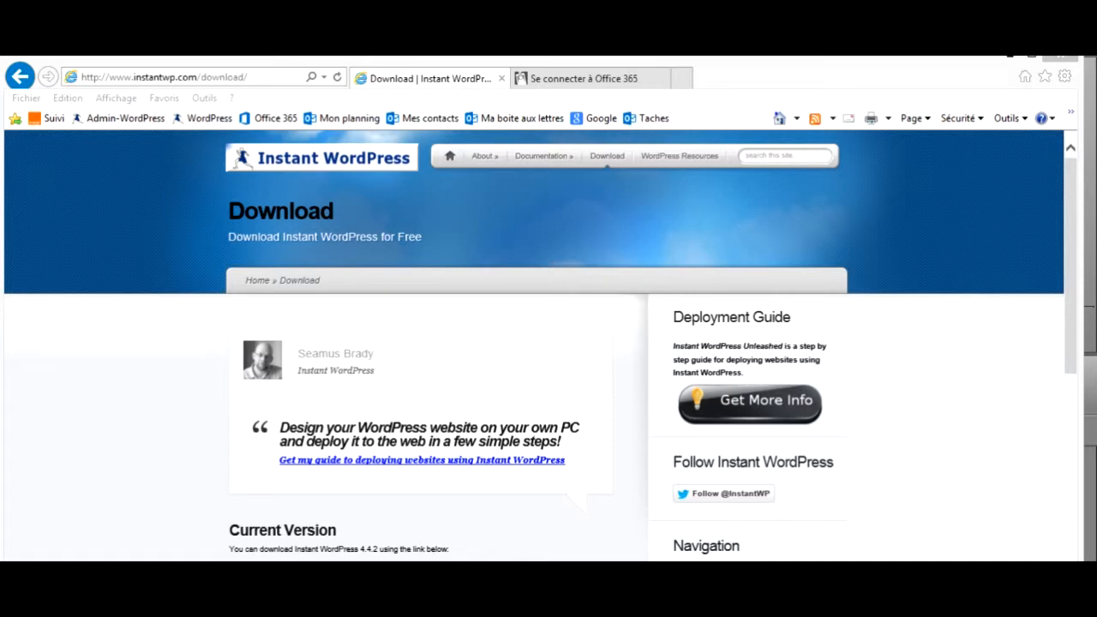
# Open the InstantWP_4.4.2 folder on the USB drive F: in File Explorer
pyautogui.press('super+e')
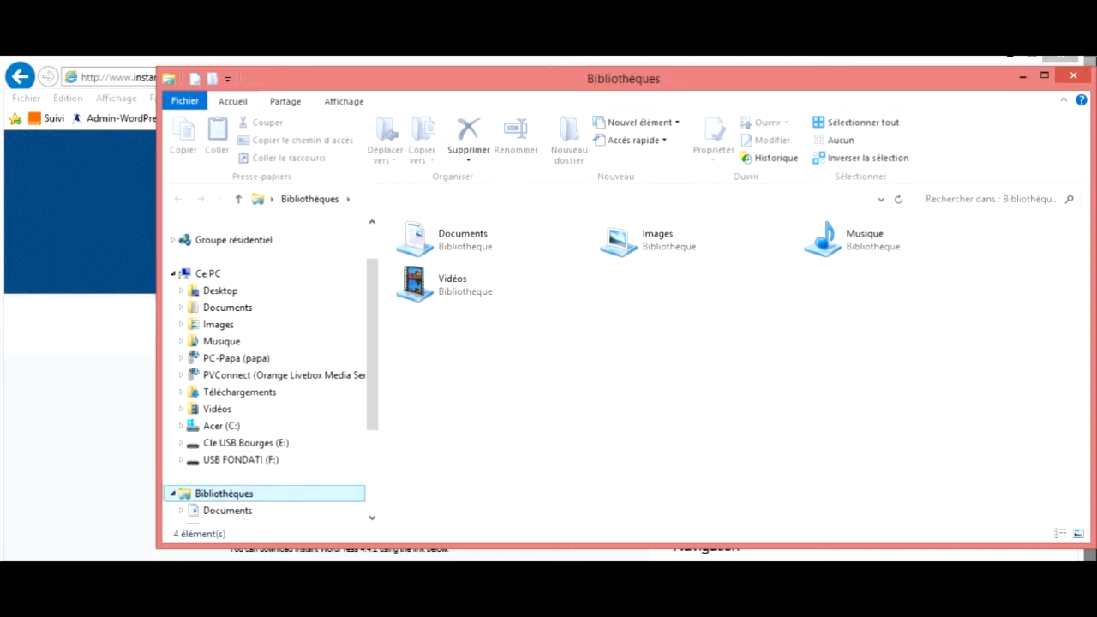
pyautogui.click(174, 493)
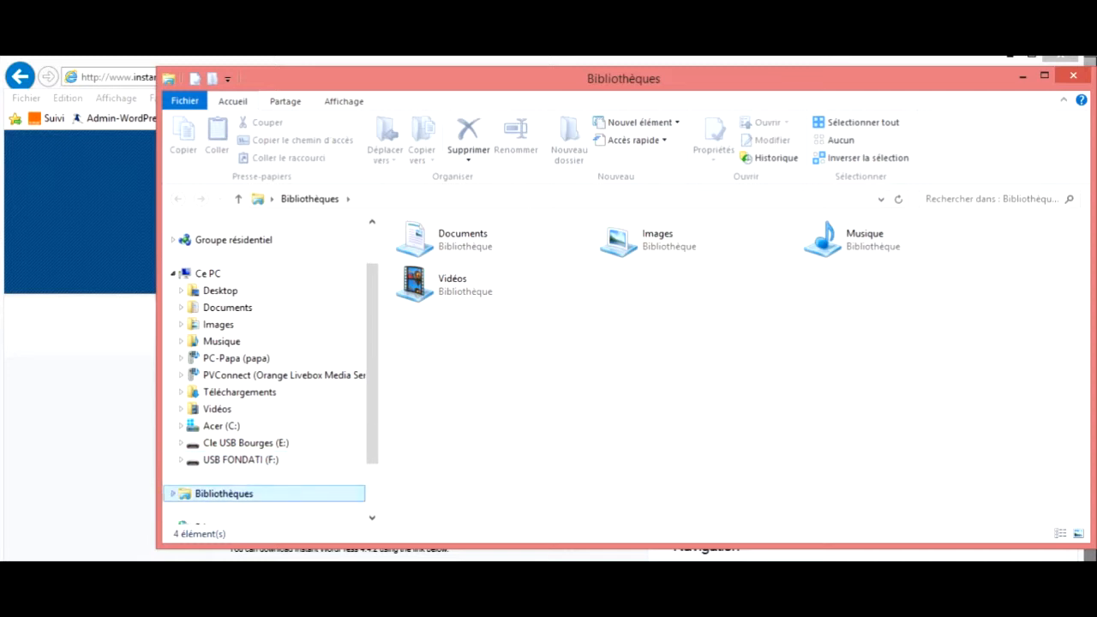
pyautogui.click(173, 494)
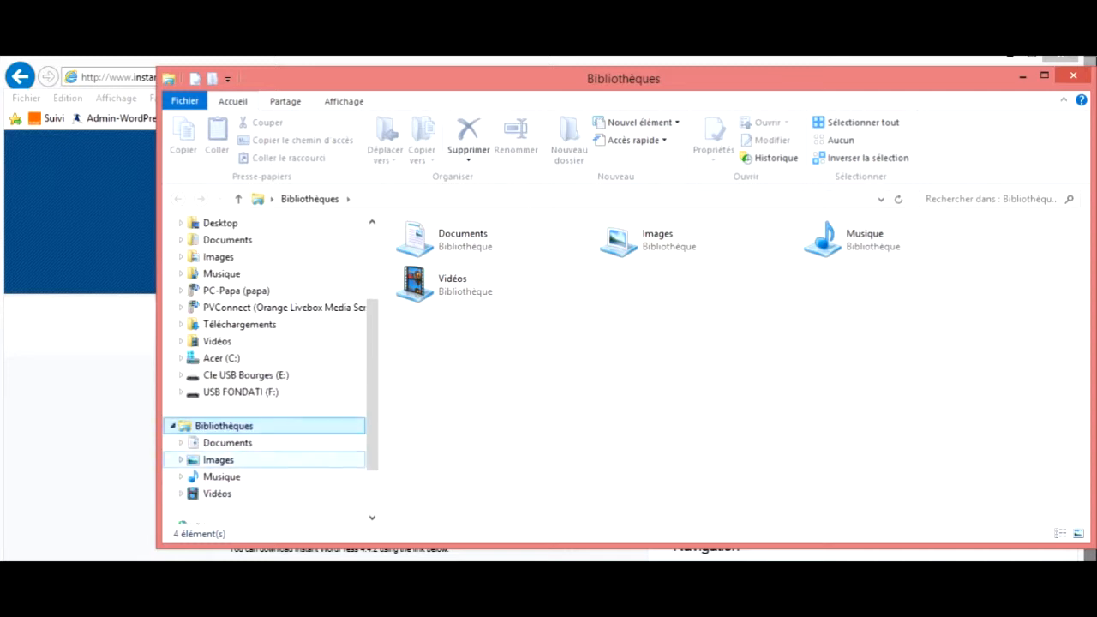
pyautogui.click(241, 392)
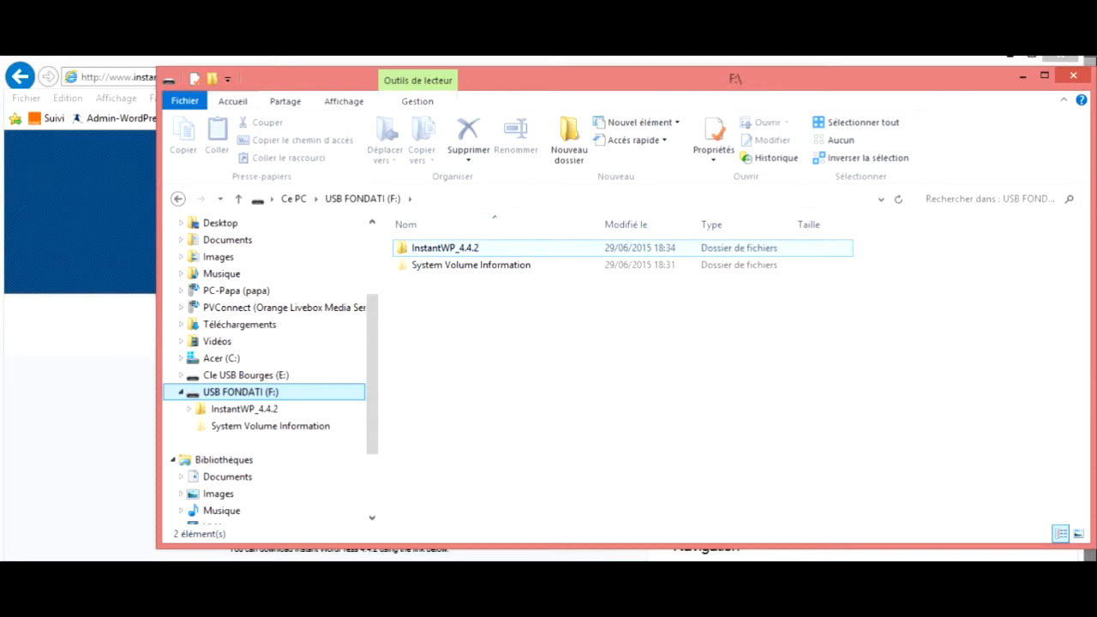
pyautogui.click(474, 248)
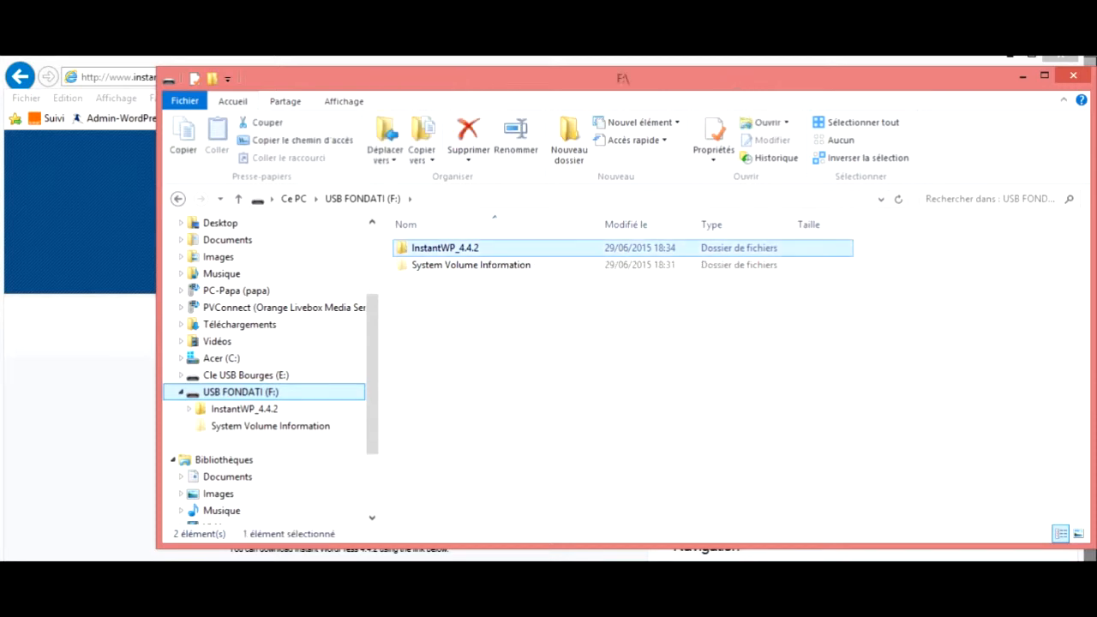
pyautogui.rightClick(474, 248)
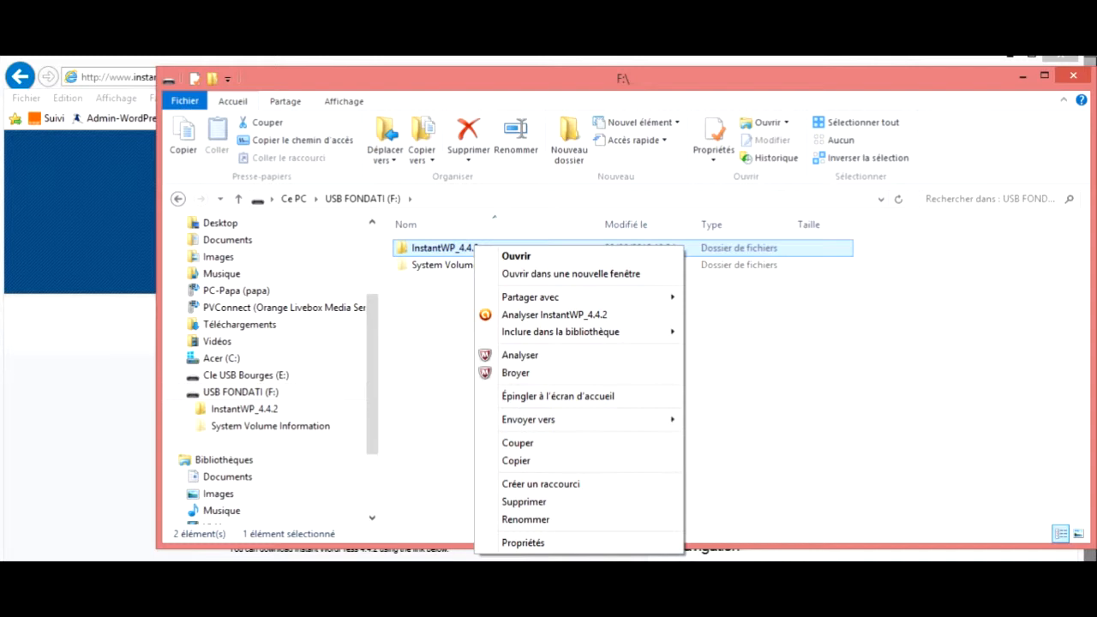
pyautogui.rightClick(260, 406)
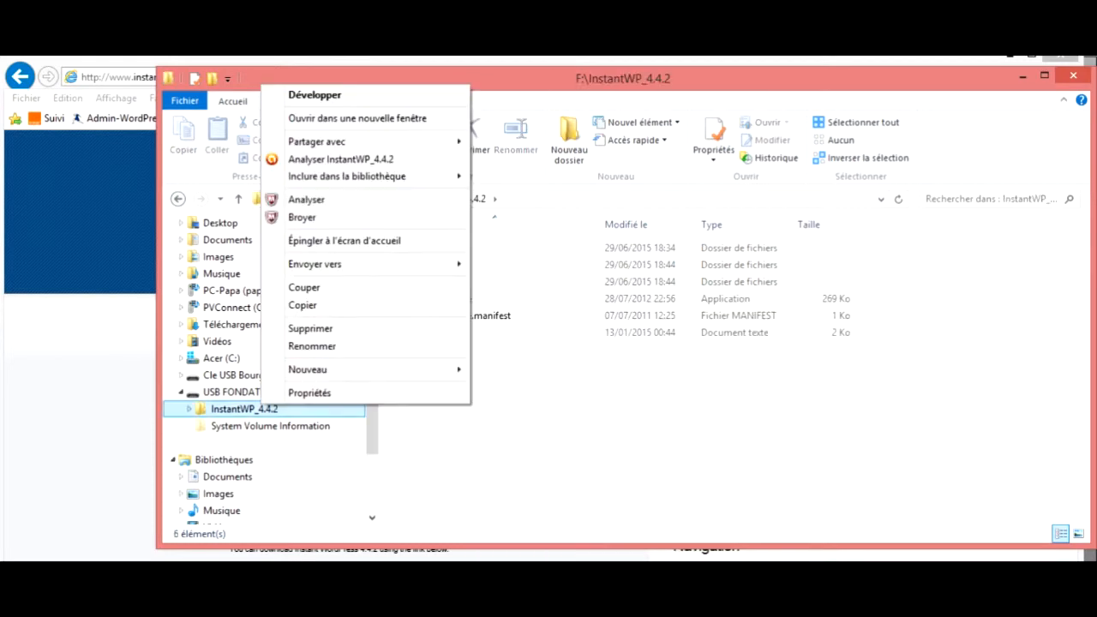
# Search the InstantWP_4.4.2 folder and its subfolders for php.ini
pyautogui.click(985, 199)
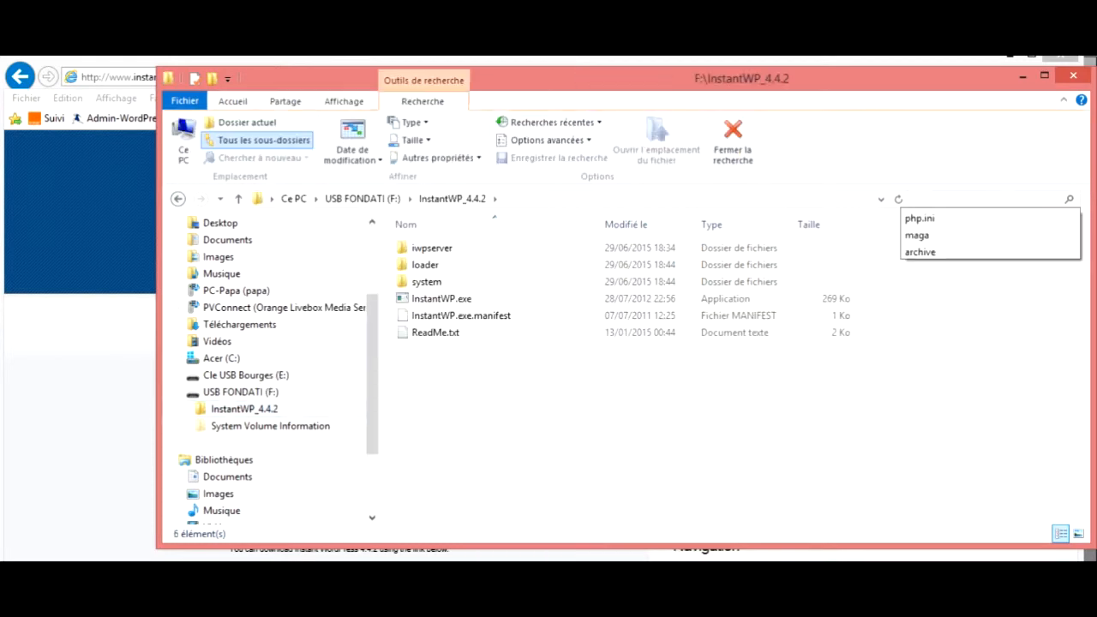
pyautogui.press('Down')
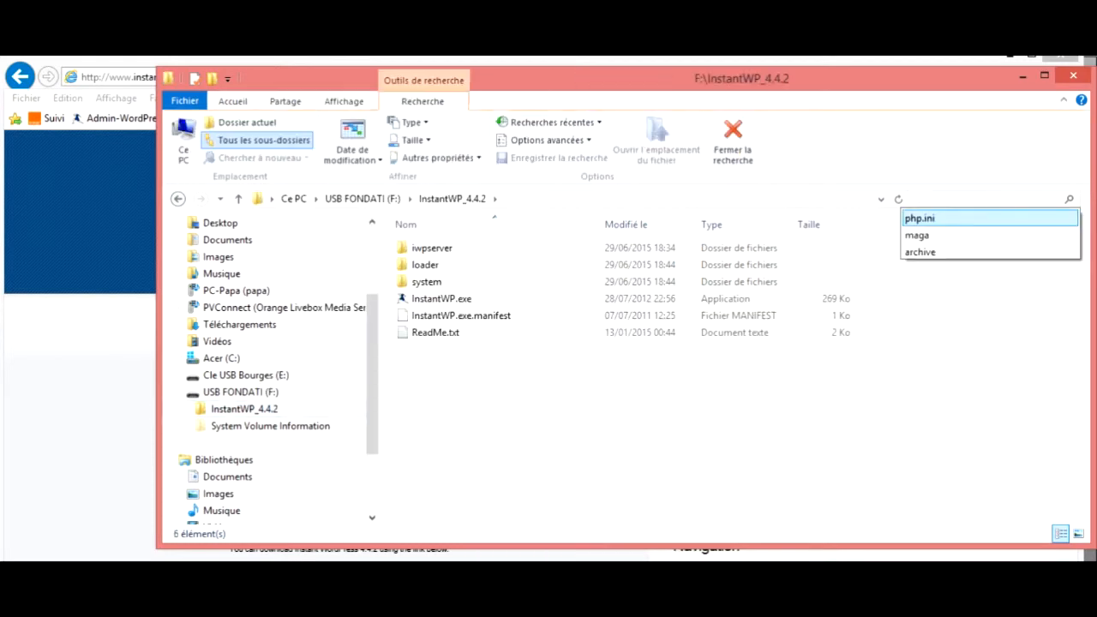
pyautogui.press('Return')
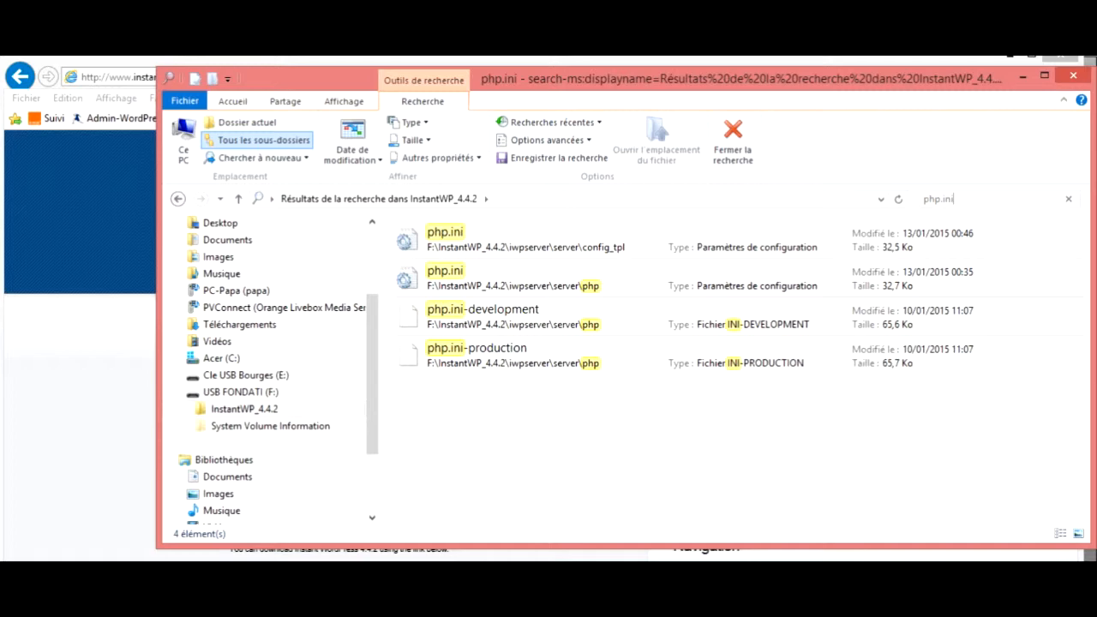
# Switch to Internet Explorer and search Google for notepad
pyautogui.moveTo(192, 600)
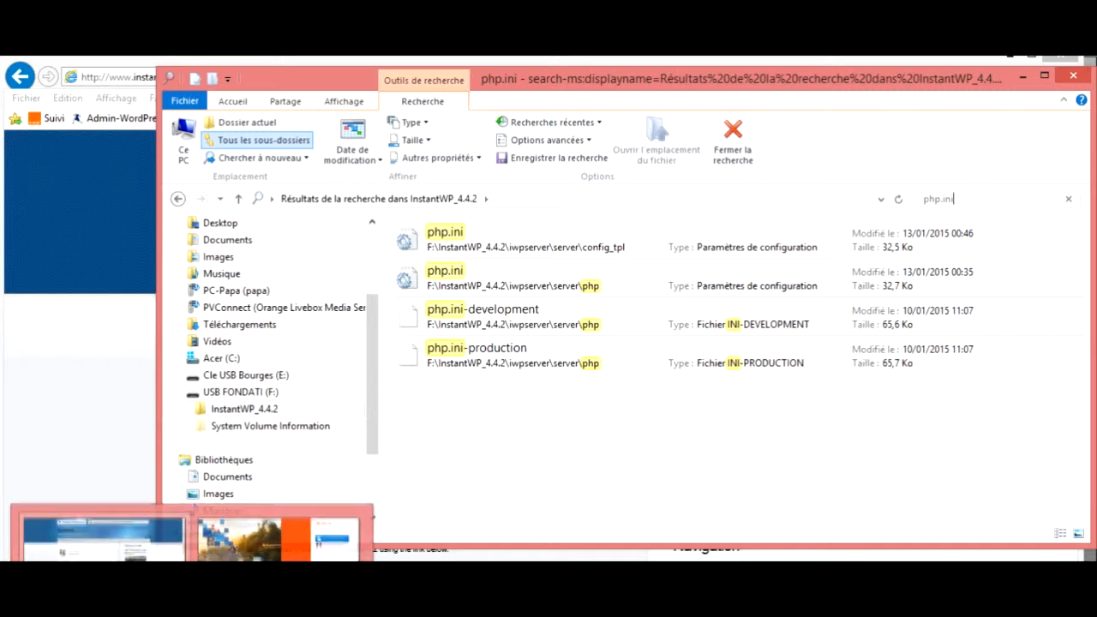
pyautogui.click(104, 550)
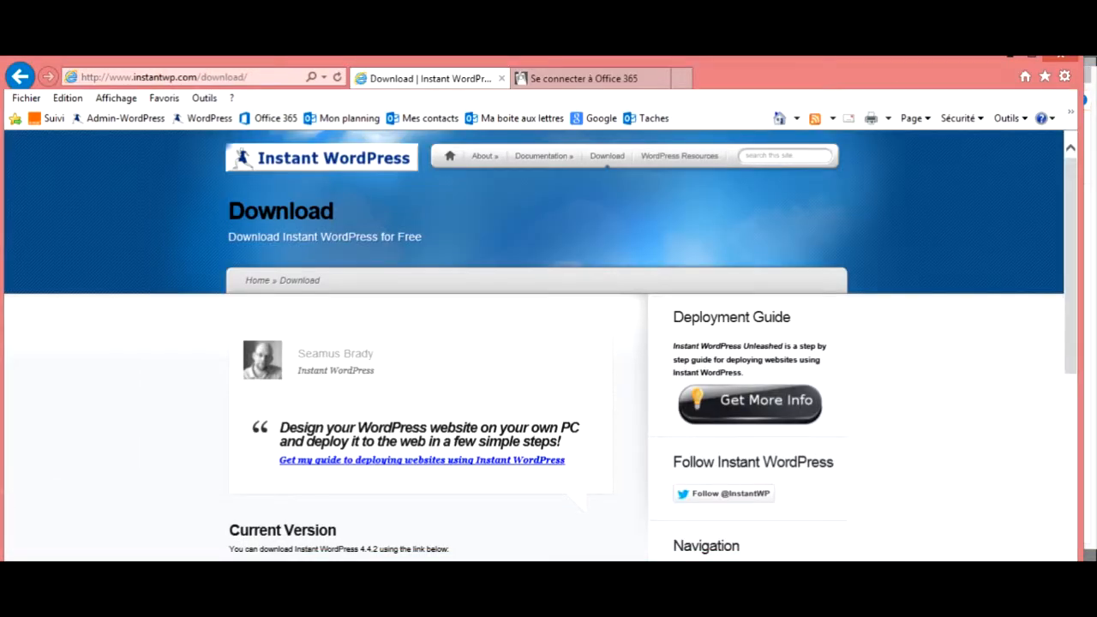
pyautogui.click(601, 118)
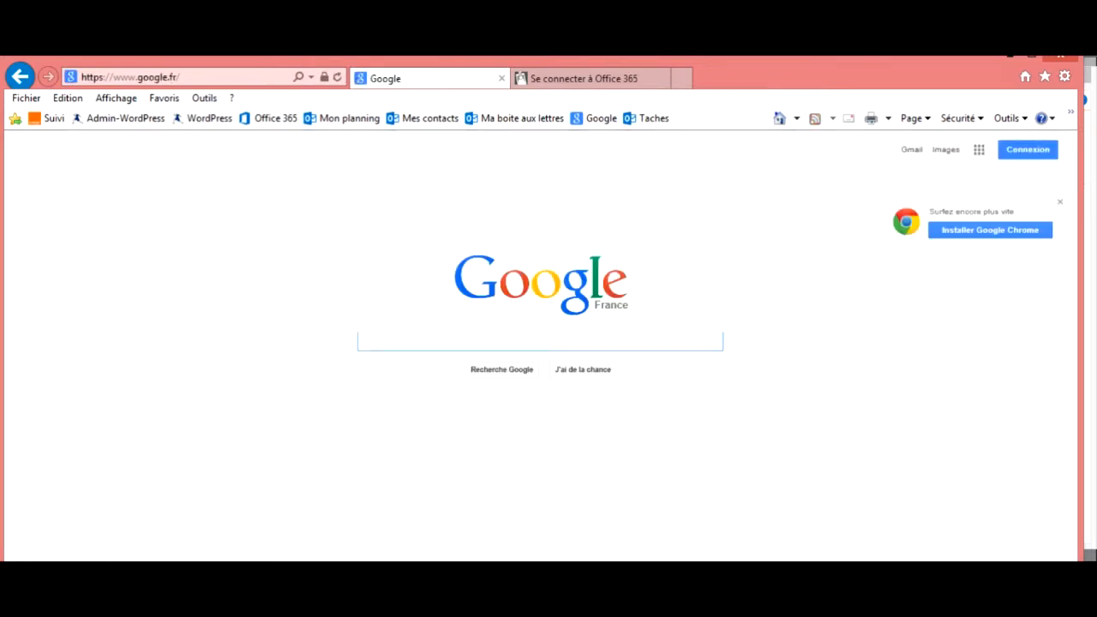
pyautogui.write('n')
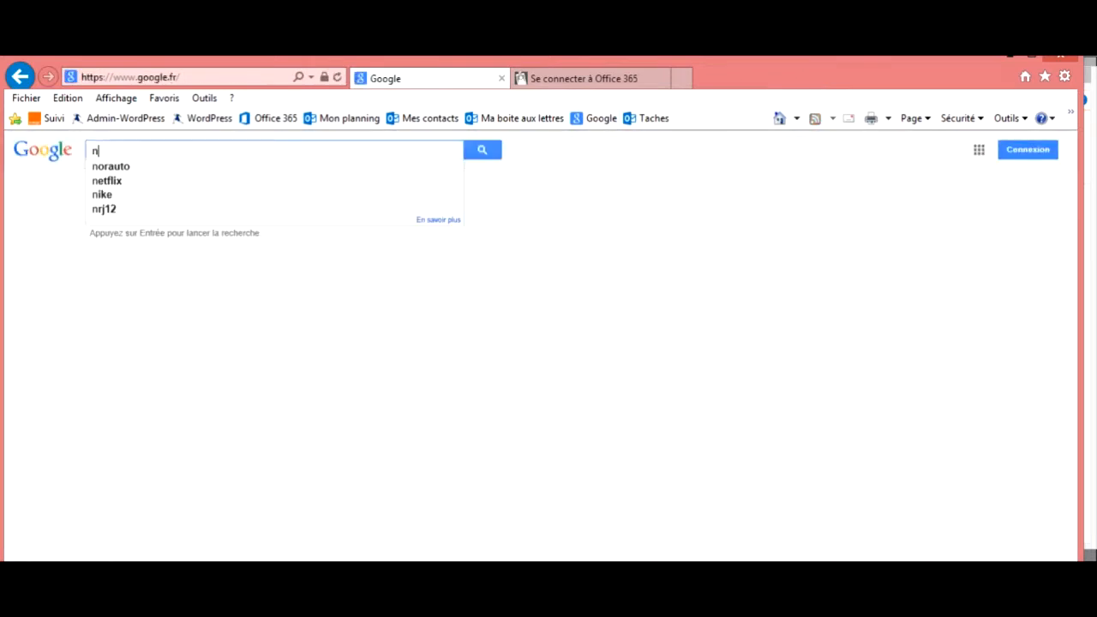
pyautogui.write('otepad')
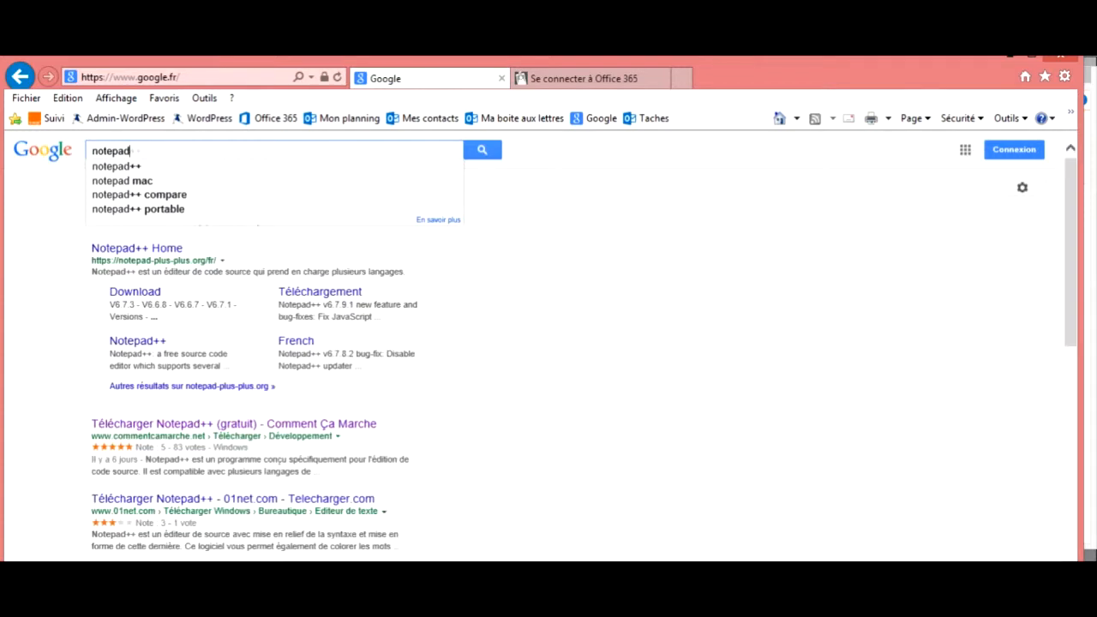
# Search Google for notepad++, download Notepad++ from the CommentCaMarche site and run its installer
pyautogui.write('++')
pyautogui.press('Return')
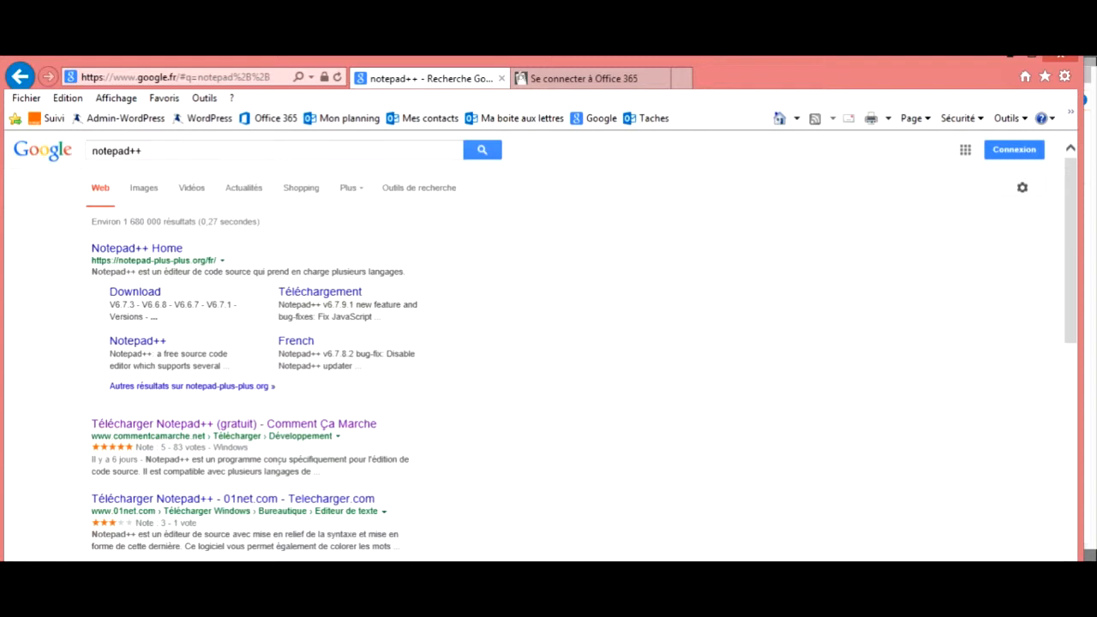
pyautogui.click(232, 498)
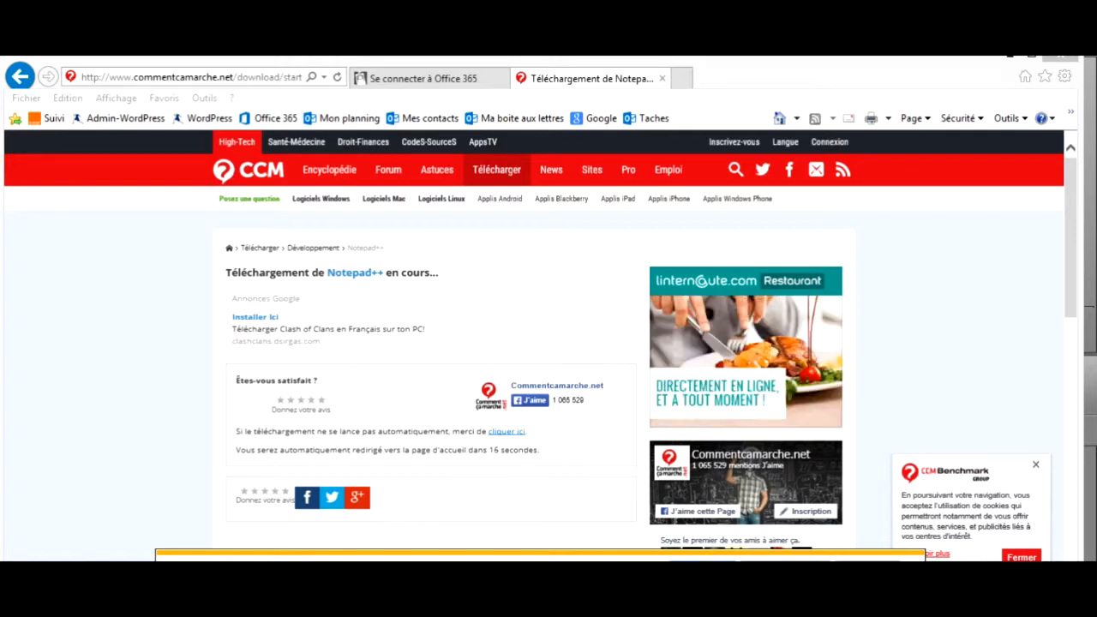
pyautogui.click(704, 560)
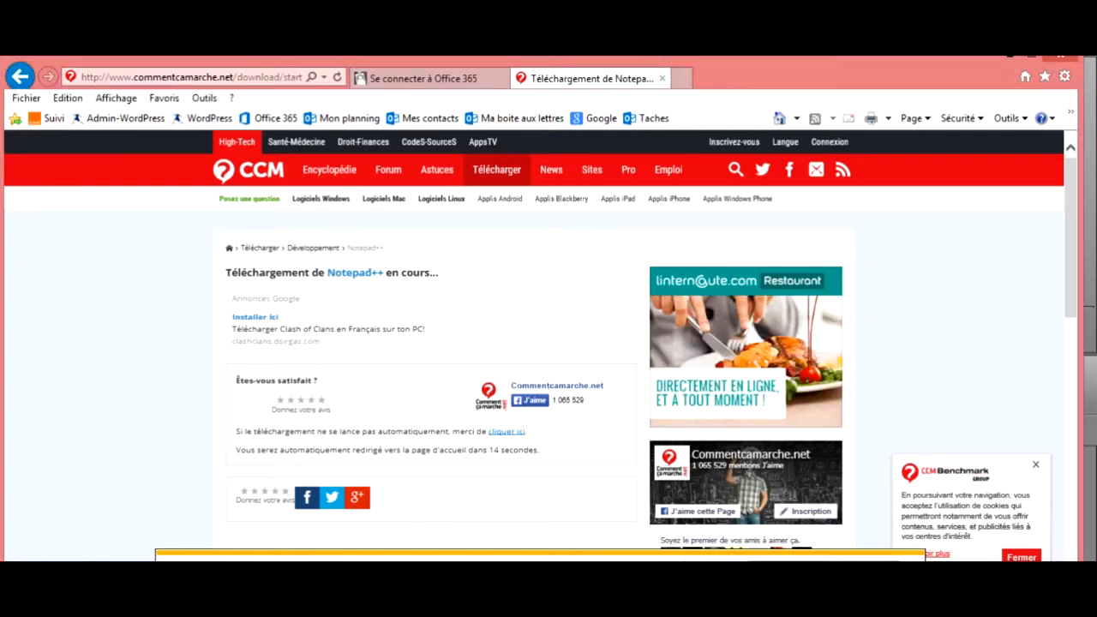
pyautogui.click(611, 352)
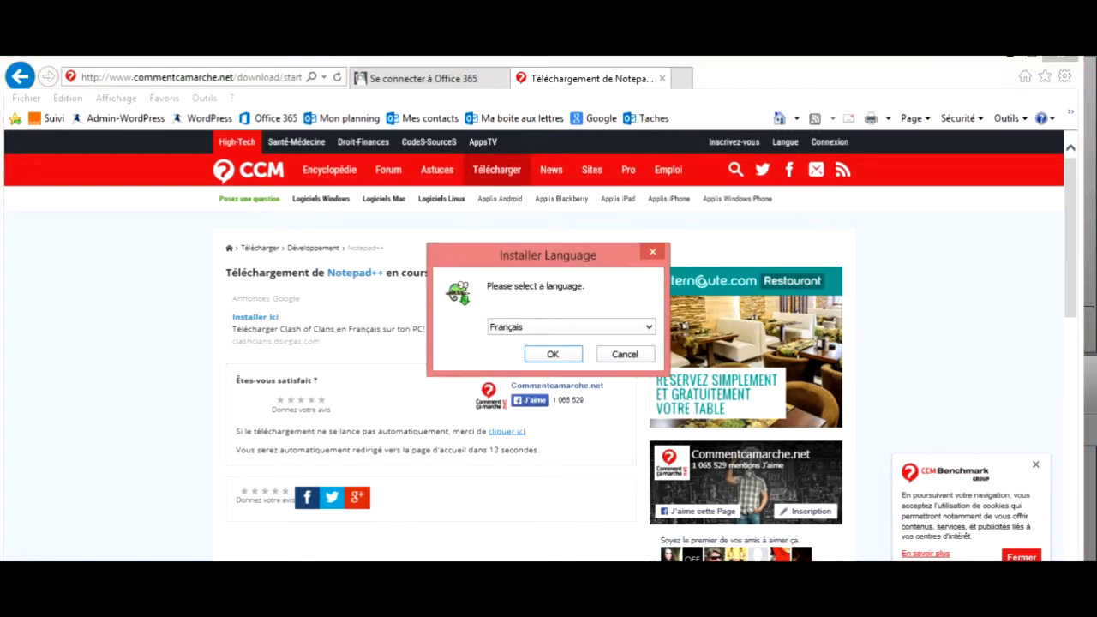
# Install Notepad++ v6.7.9.2 in French to C:\Program Files (x86)\Notepad++ without optional components, and close the completed setup
pyautogui.press('Return')
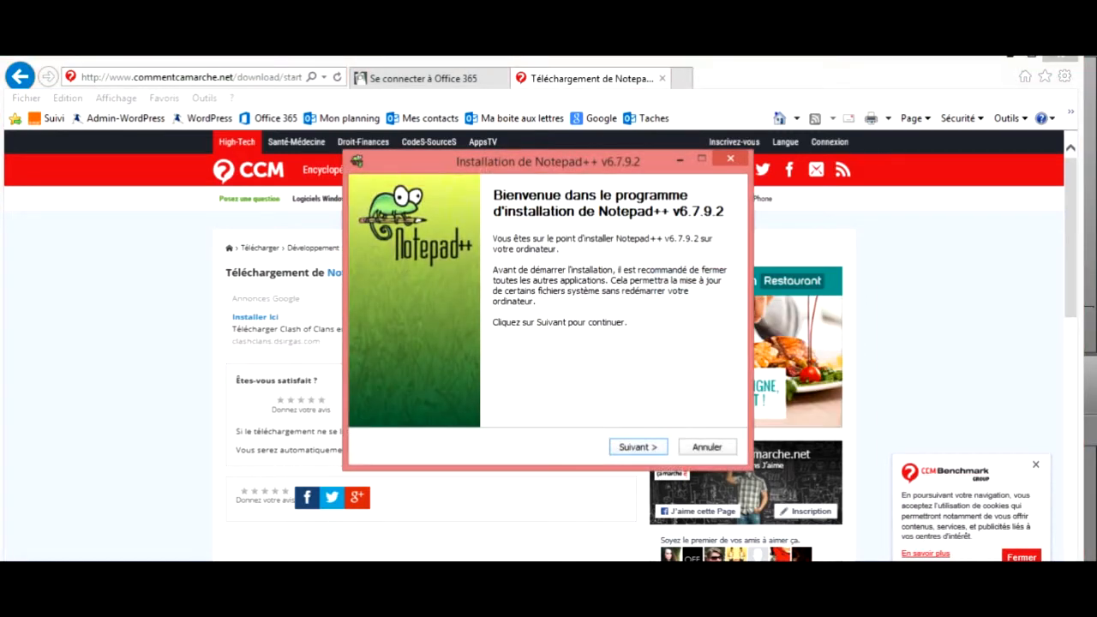
pyautogui.press('Return')
pyautogui.press('Return')
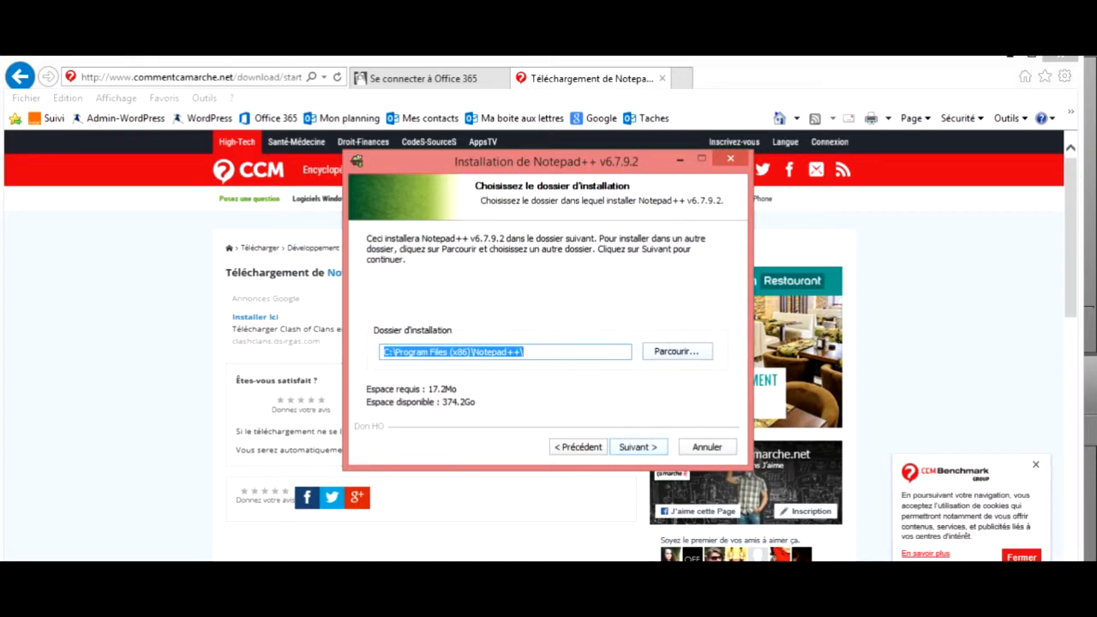
pyautogui.press('Return')
pyautogui.press('Return')
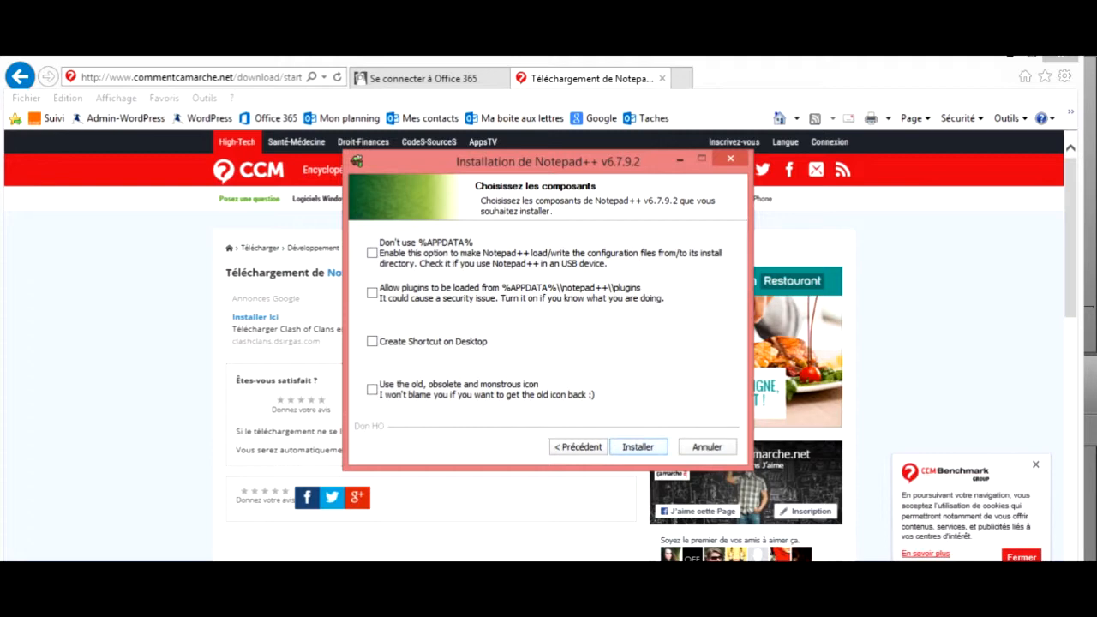
pyautogui.press('Return')
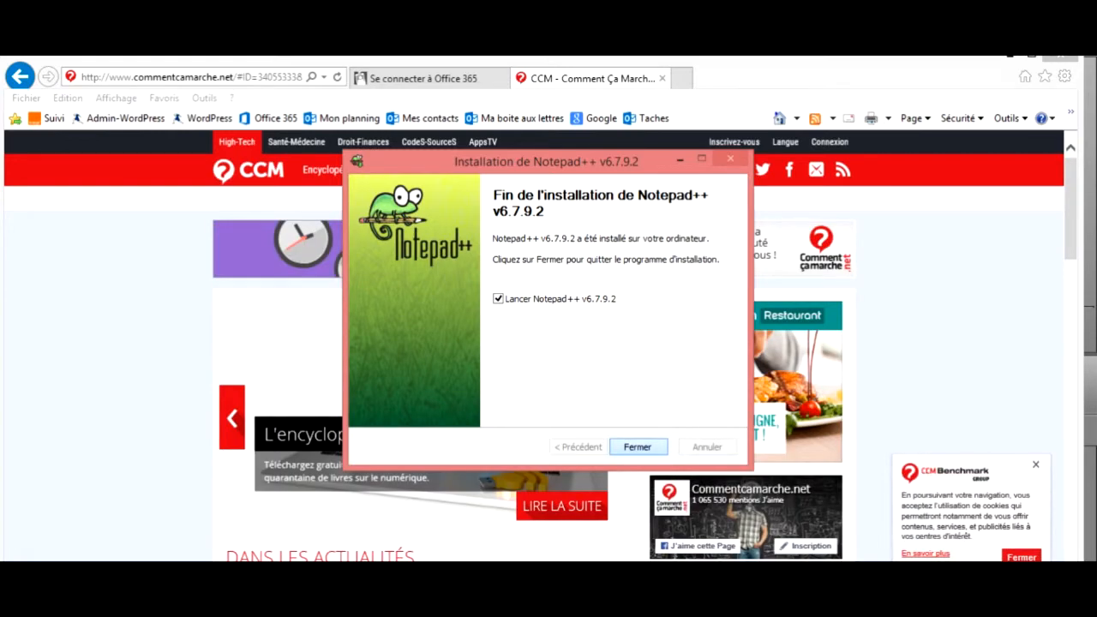
pyautogui.click(638, 446)
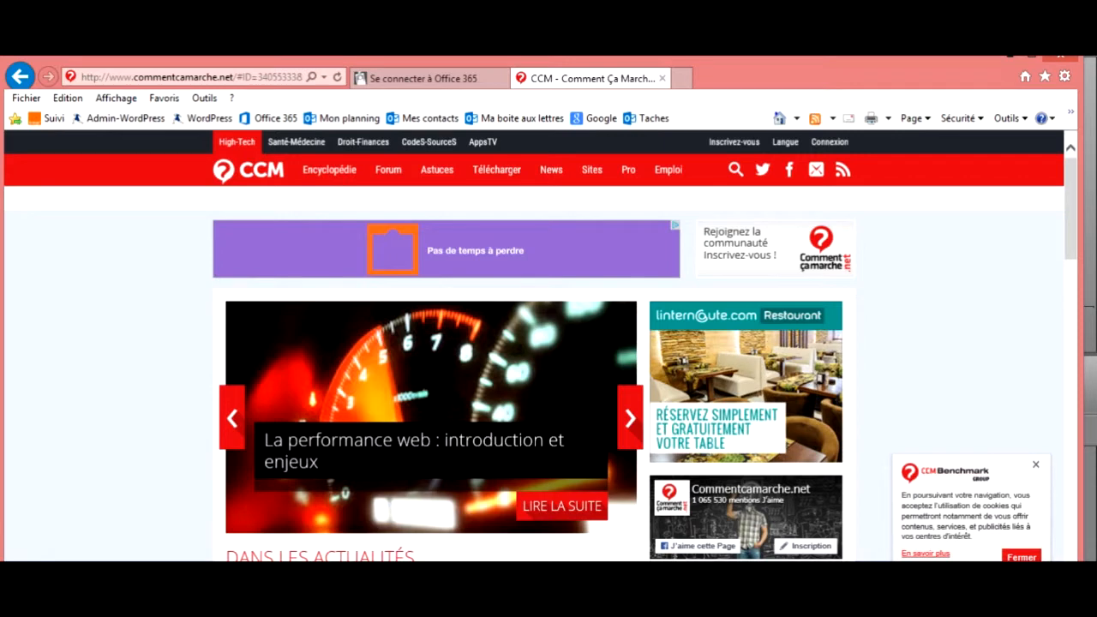
# Return to the php.ini search results in File Explorer and open the php.ini from server\config_tpl with WordPad
pyautogui.moveTo(548, 600)
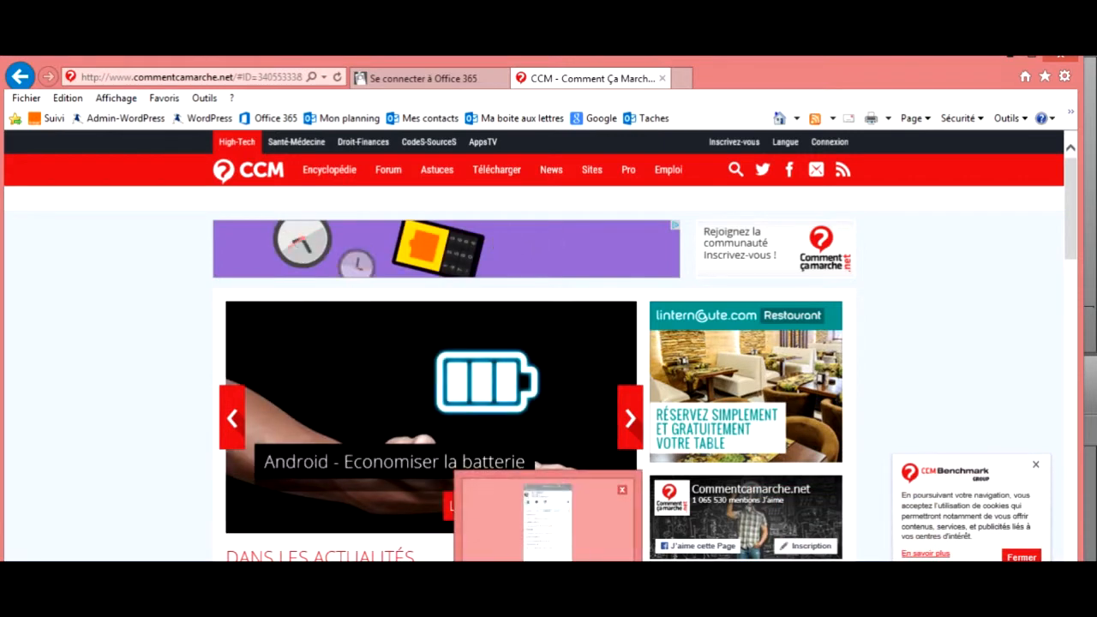
pyautogui.moveTo(192, 600)
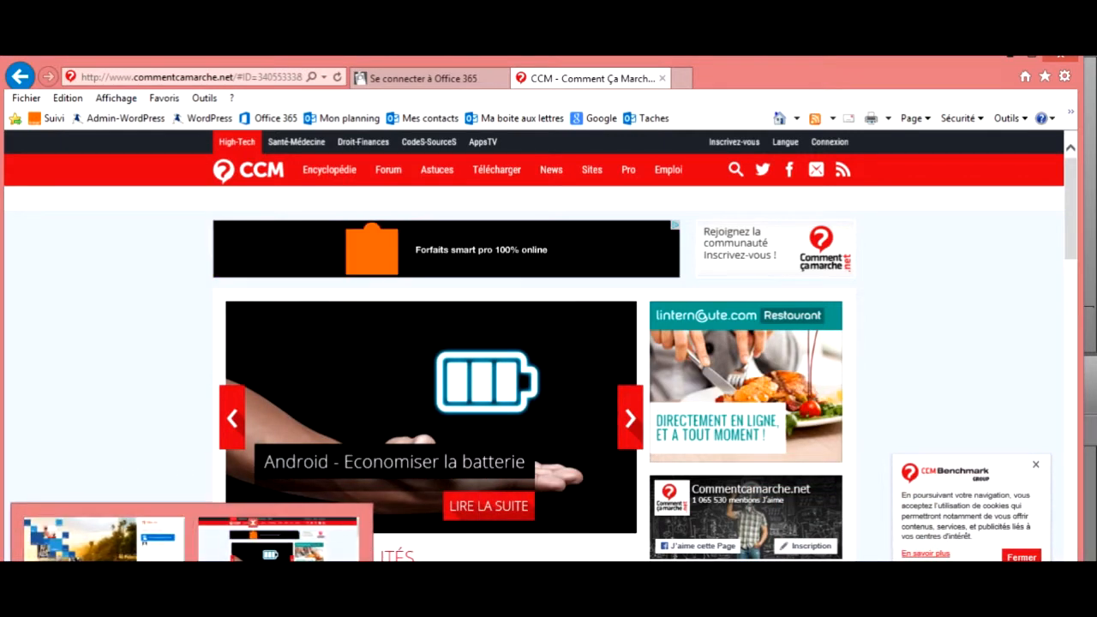
pyautogui.click(180, 531)
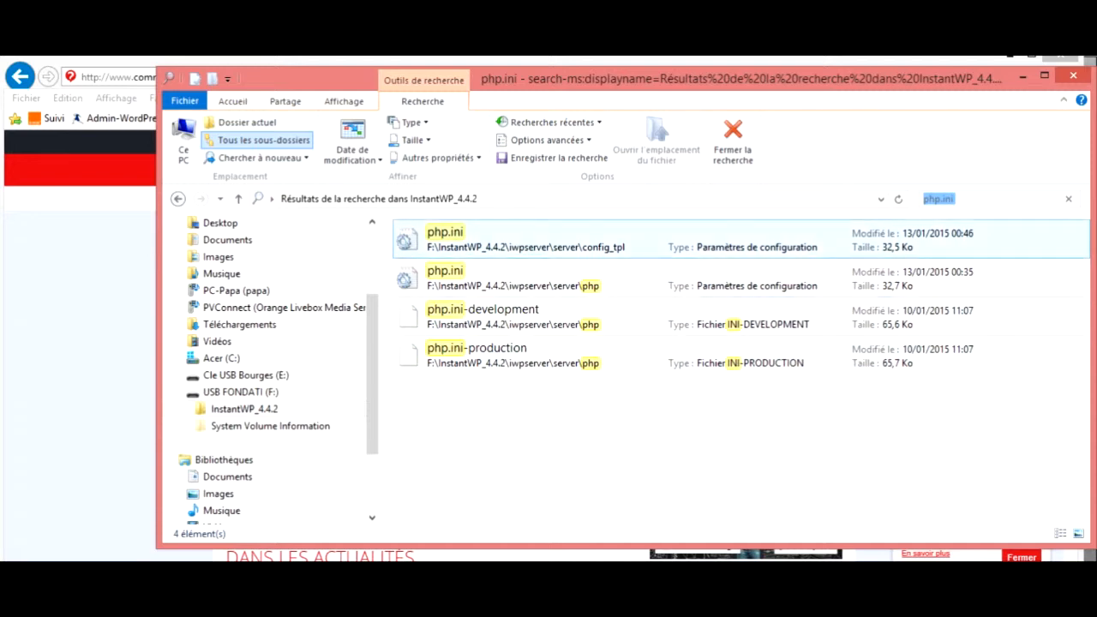
pyautogui.click(445, 239)
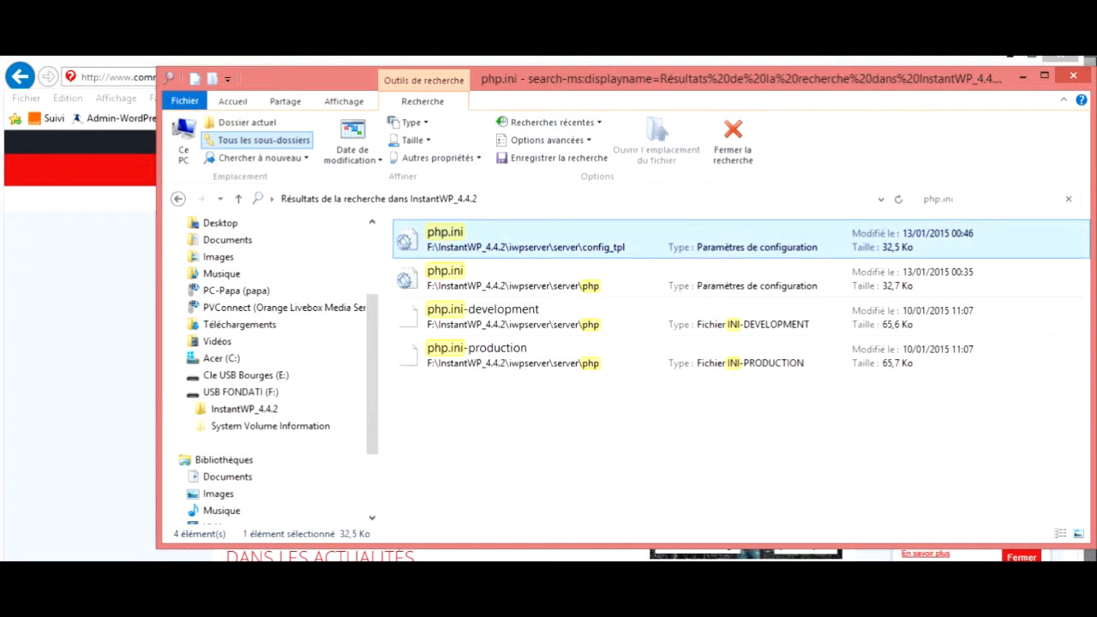
pyautogui.rightClick(446, 235)
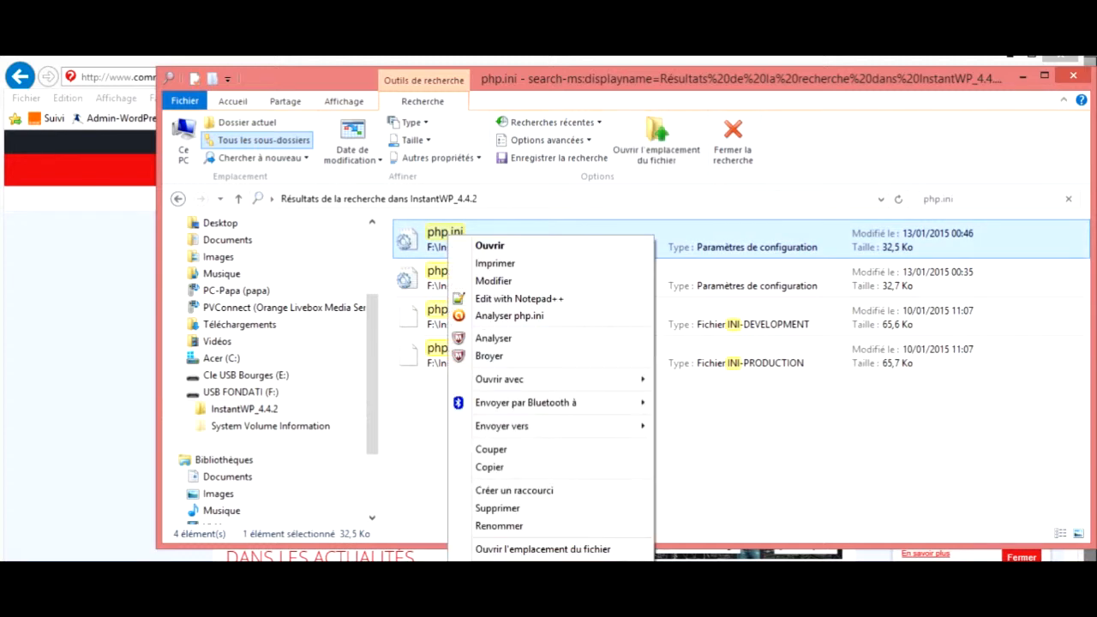
pyautogui.moveTo(514, 379)
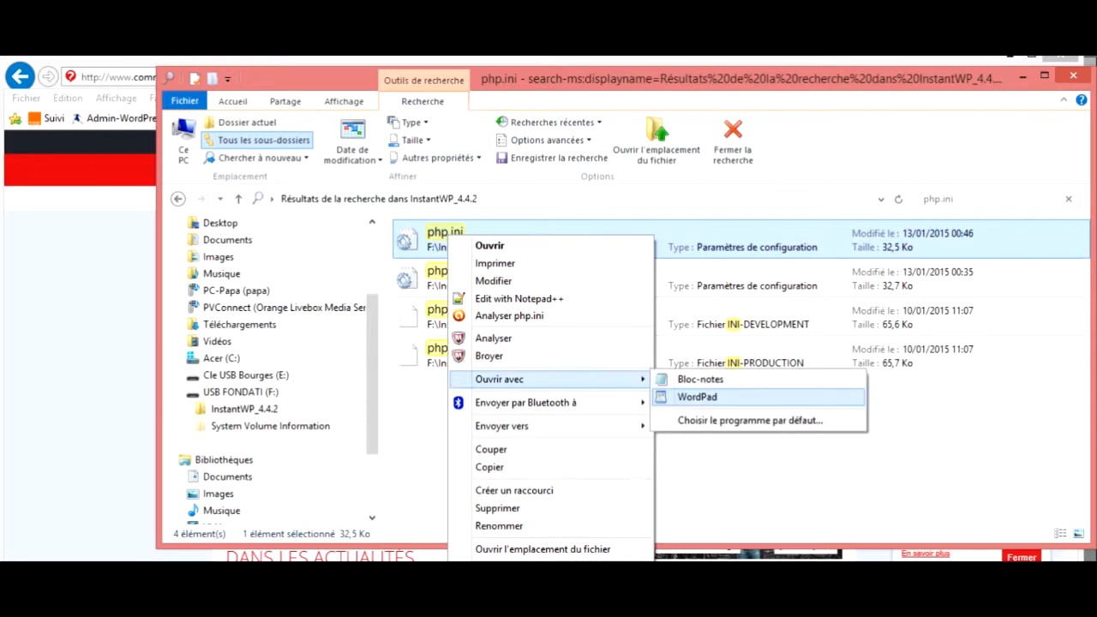
pyautogui.click(697, 397)
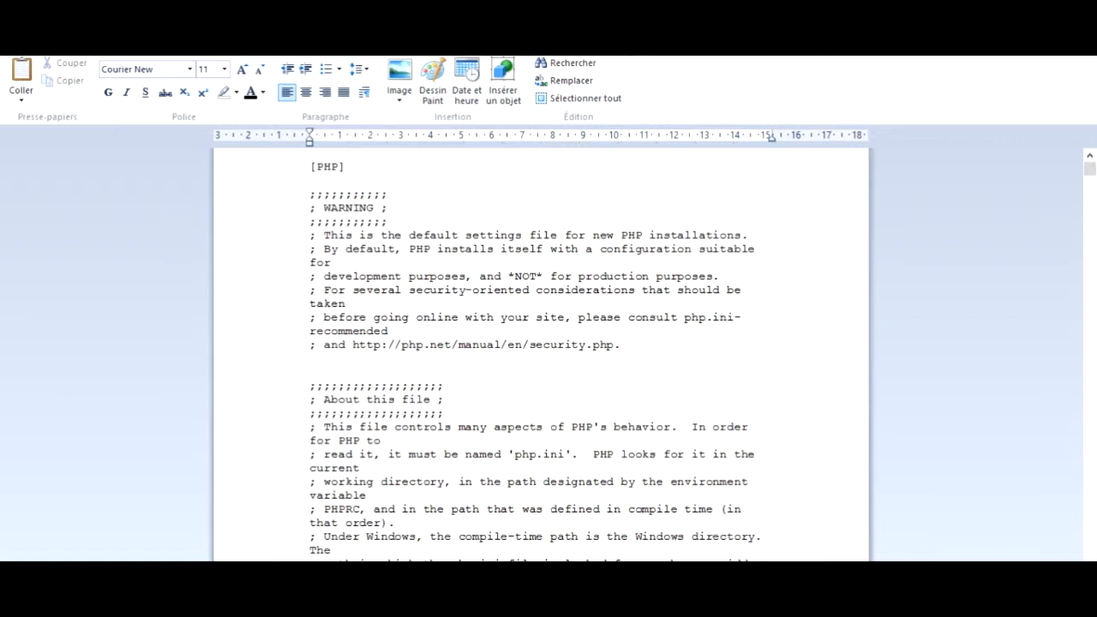
# Look over the start of the php.ini file and search it for upload_max
pyautogui.scroll(-13, 541, 355)
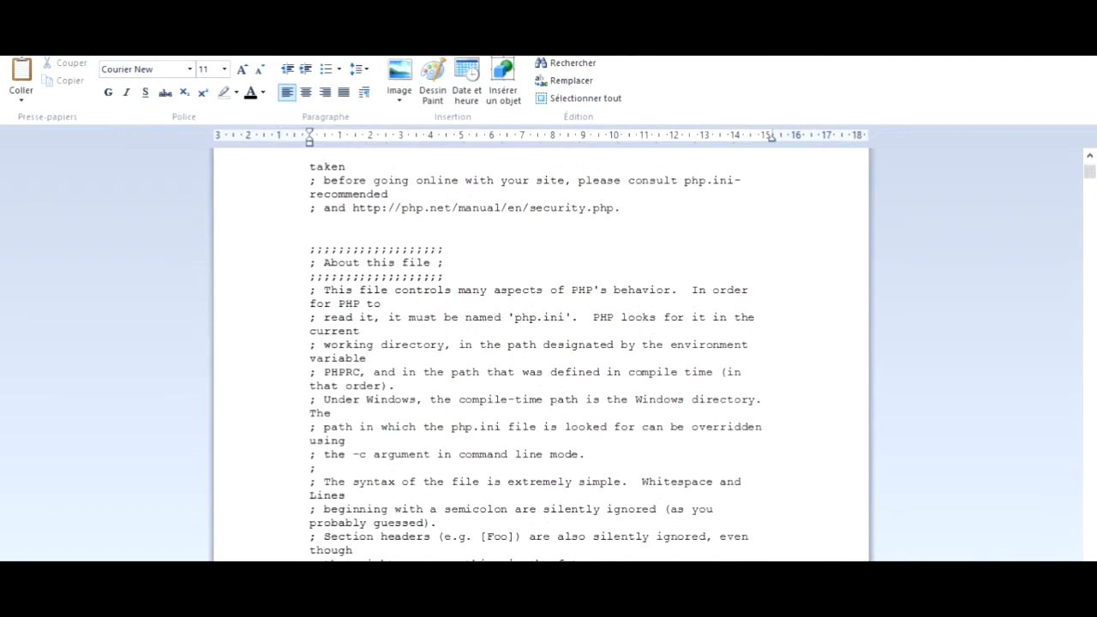
pyautogui.scroll(9, 541, 354)
pyautogui.scroll(5, 541, 355)
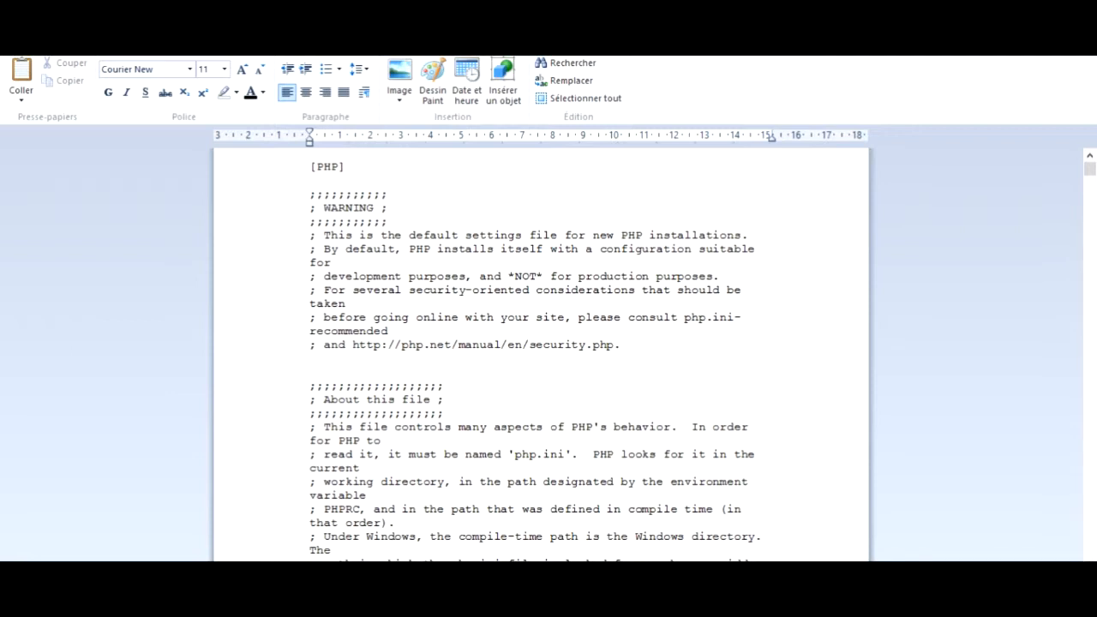
pyautogui.hotkey('ctrl', 'f')
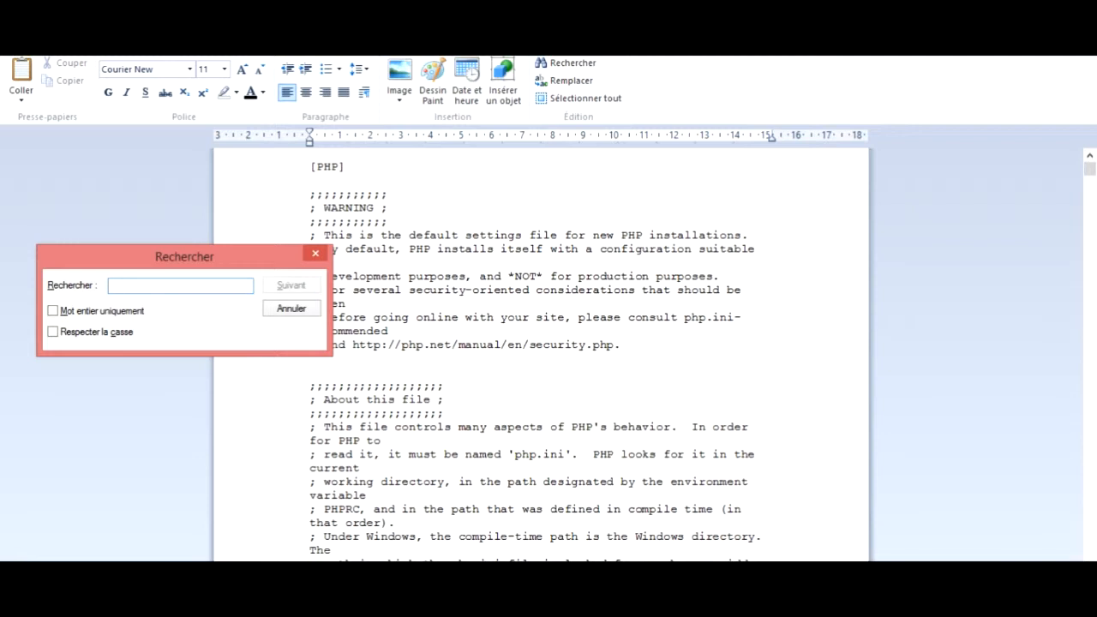
pyautogui.write('u')
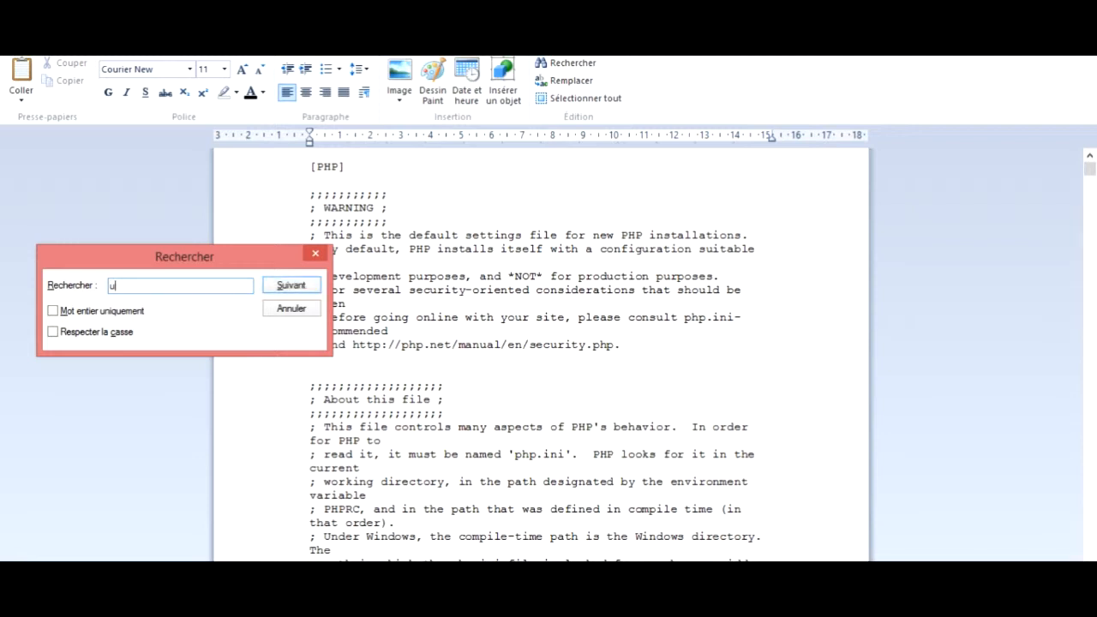
pyautogui.write('pload')
pyautogui.write('_max')
pyautogui.press('Return')
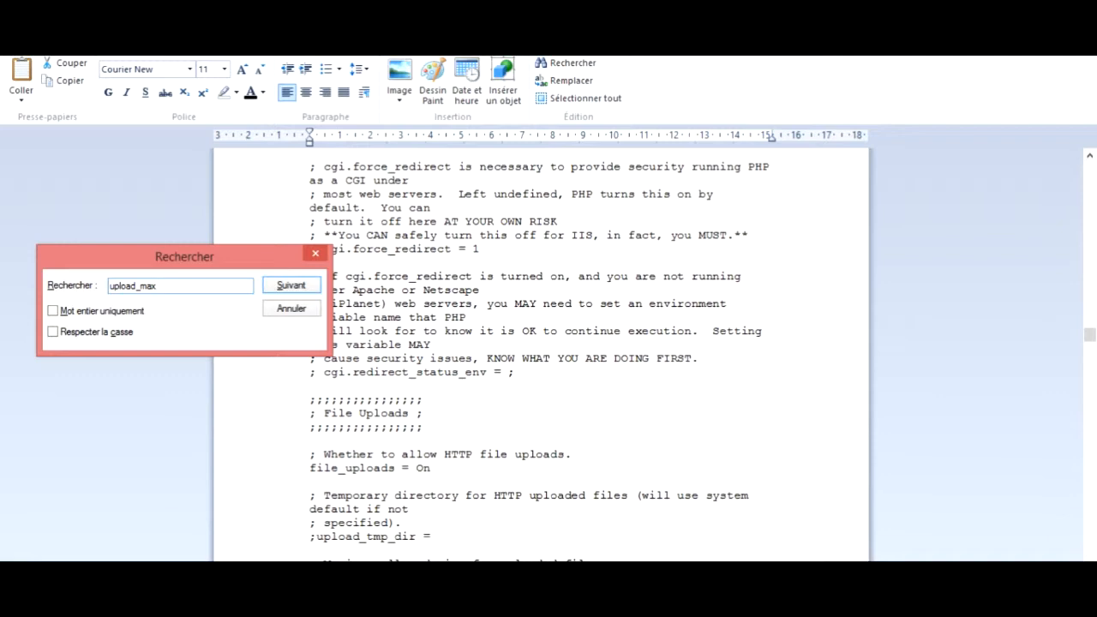
pyautogui.press('Return')
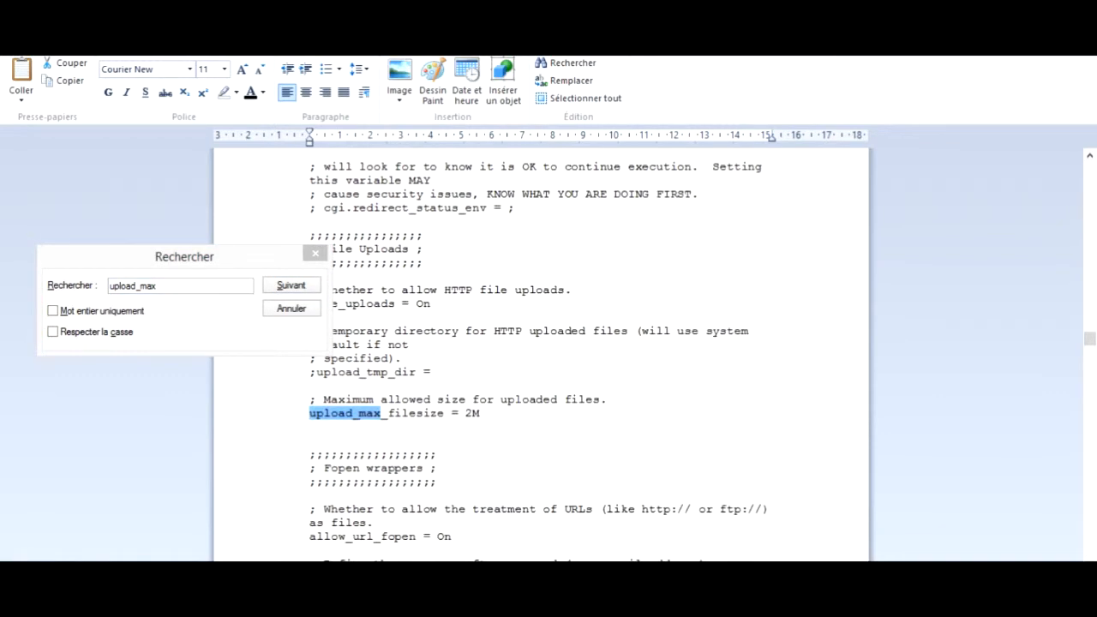
# Set upload_max_filesize to 8M in the config_tpl php.ini file and quit WordPad
pyautogui.click(472, 414)
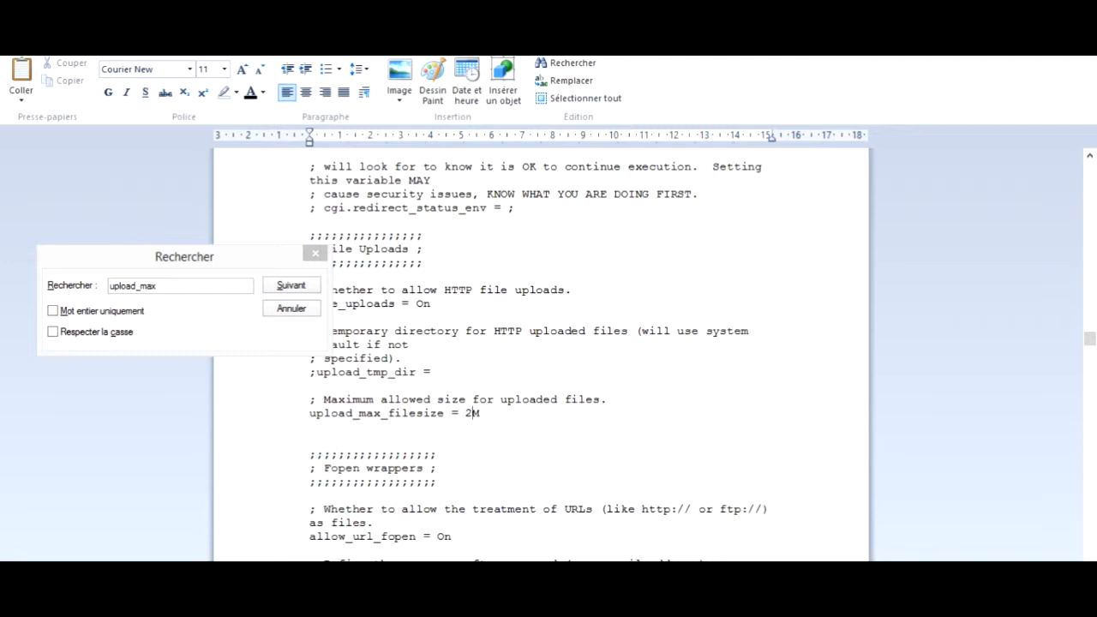
pyautogui.press('BackSpace')
pyautogui.press('Up')
pyautogui.write('8')
pyautogui.click(23, 43)
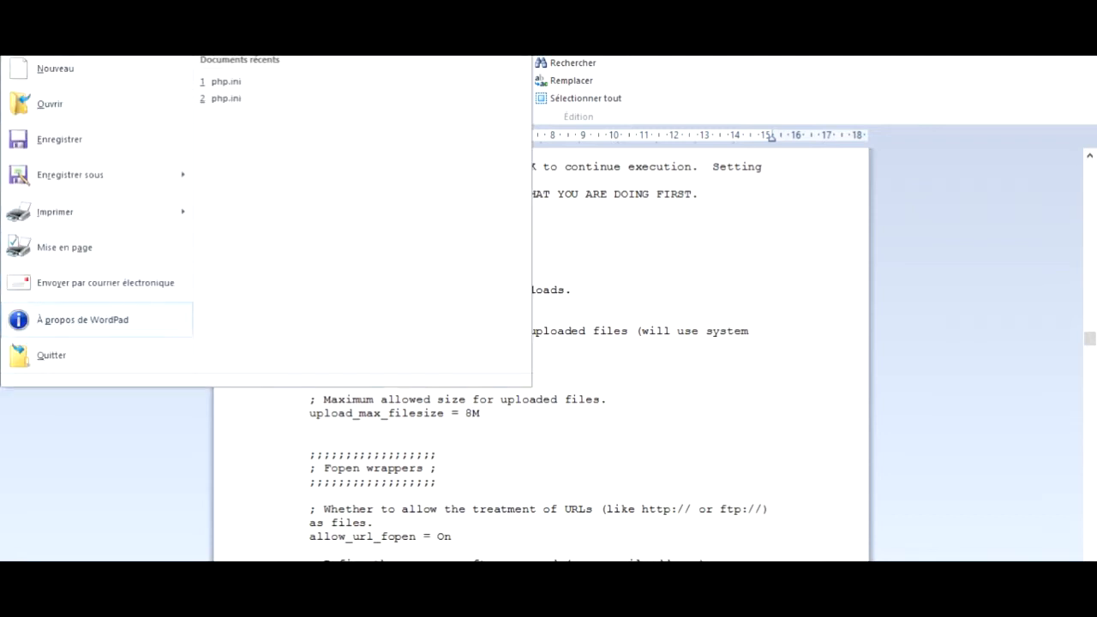
pyautogui.click(51, 355)
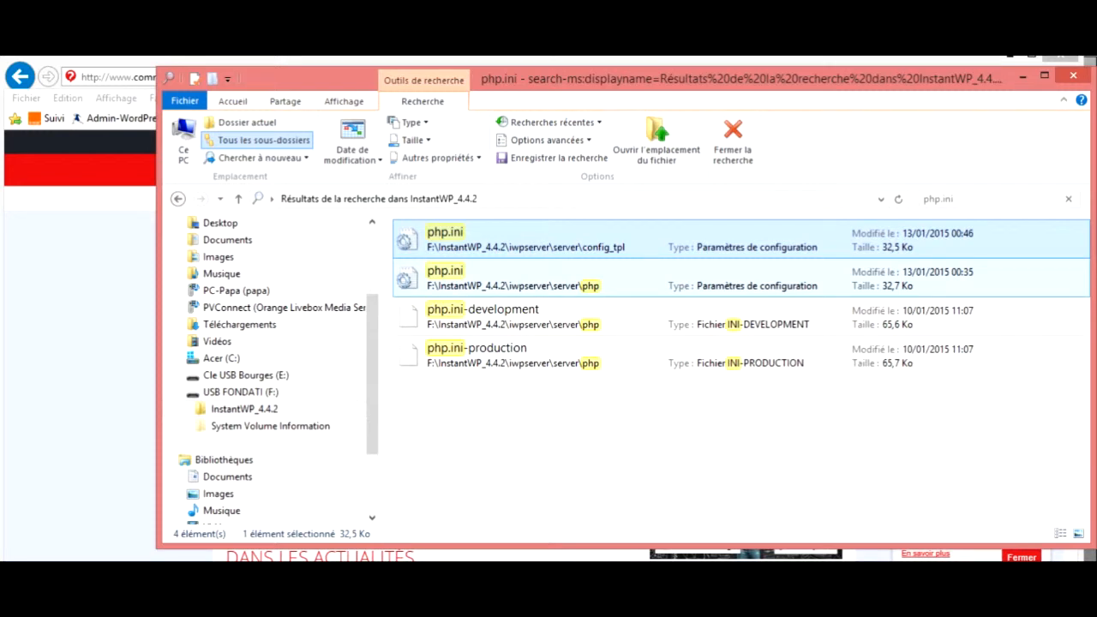
# Open the php.ini file from the server\php folder with WordPad
pyautogui.rightClick(449, 261)
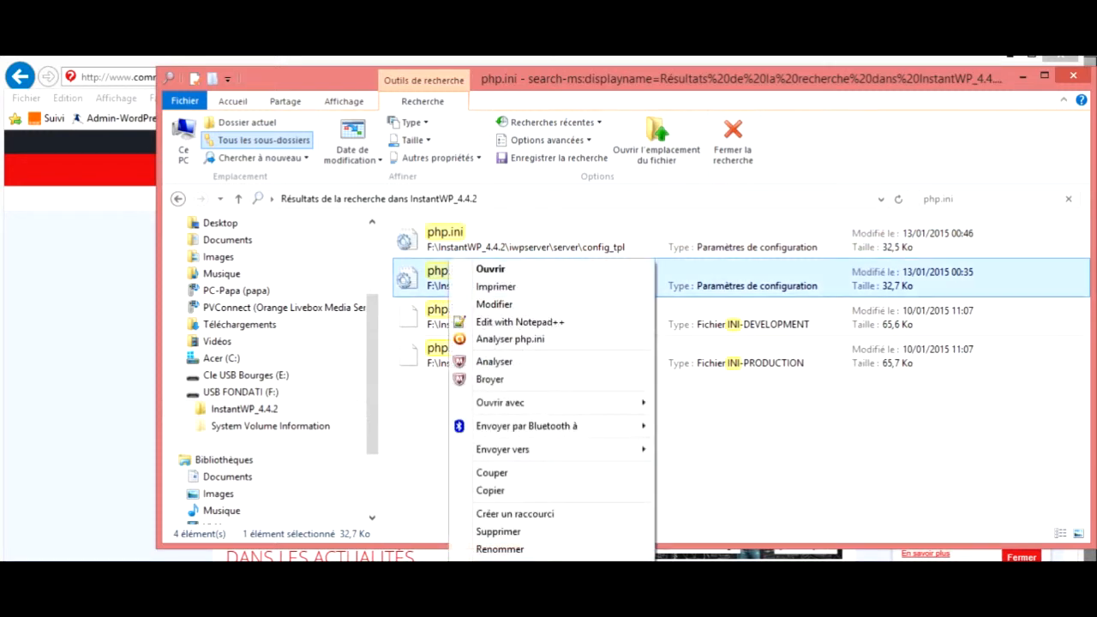
pyautogui.moveTo(514, 401)
pyautogui.click(703, 416)
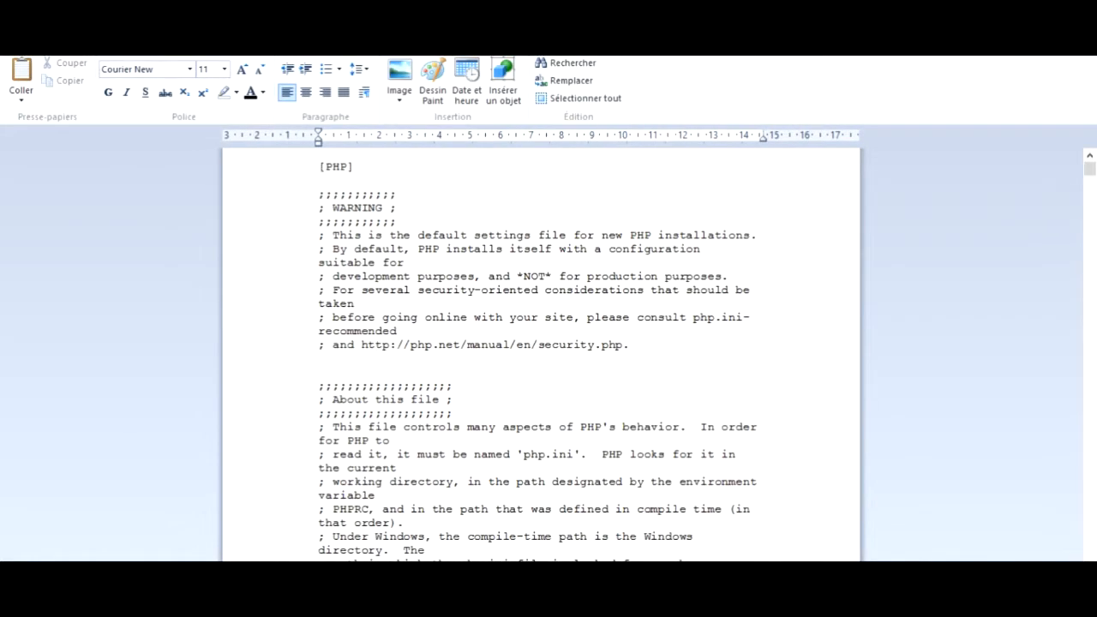
# Search the server\php copy of php.ini for upload_max
pyautogui.hotkey('ctrl', 'f')
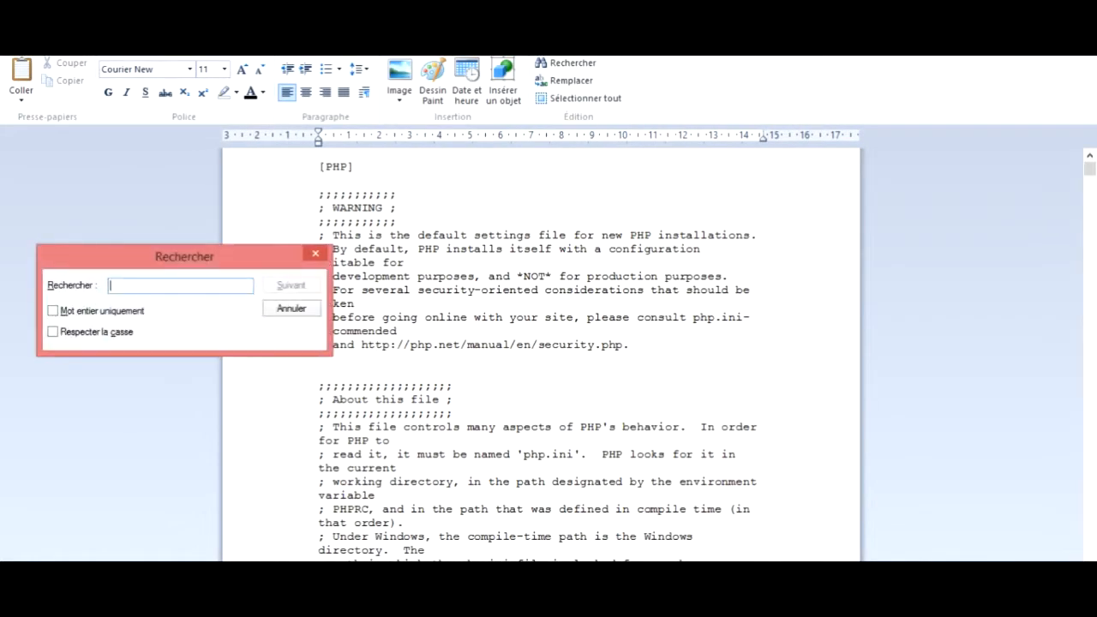
pyautogui.rightClick(197, 289)
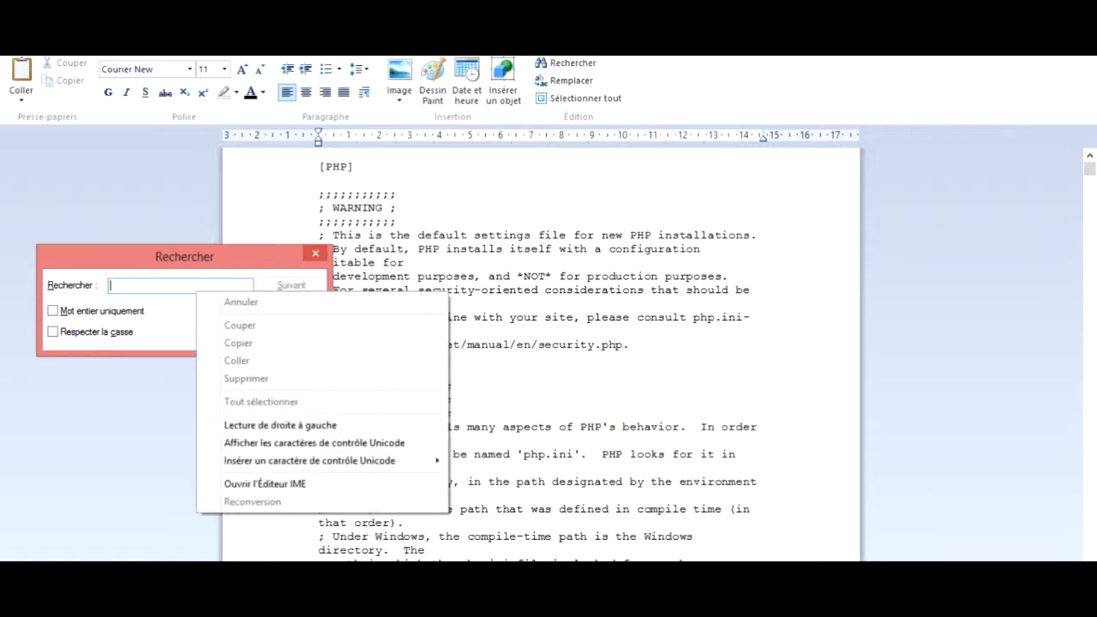
pyautogui.press('Escape')
pyautogui.write('pload')
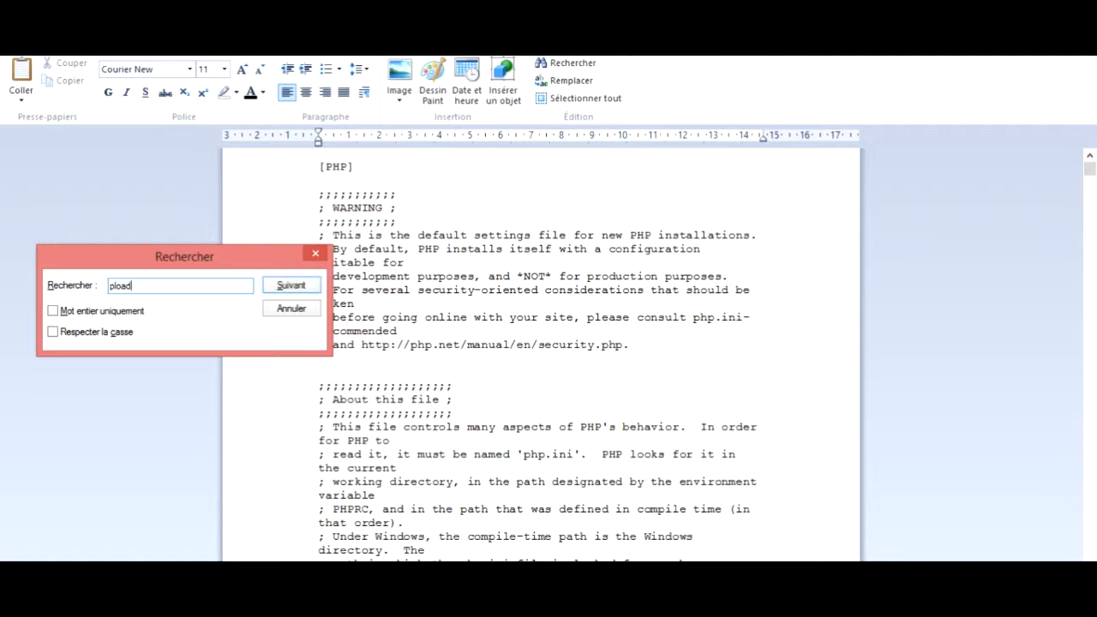
pyautogui.press('BackSpace')
pyautogui.press('BackSpace')
pyautogui.press('BackSpace')
pyautogui.press('BackSpace')
pyautogui.press('BackSpace')
pyautogui.write('upload_max')
pyautogui.press('Return')
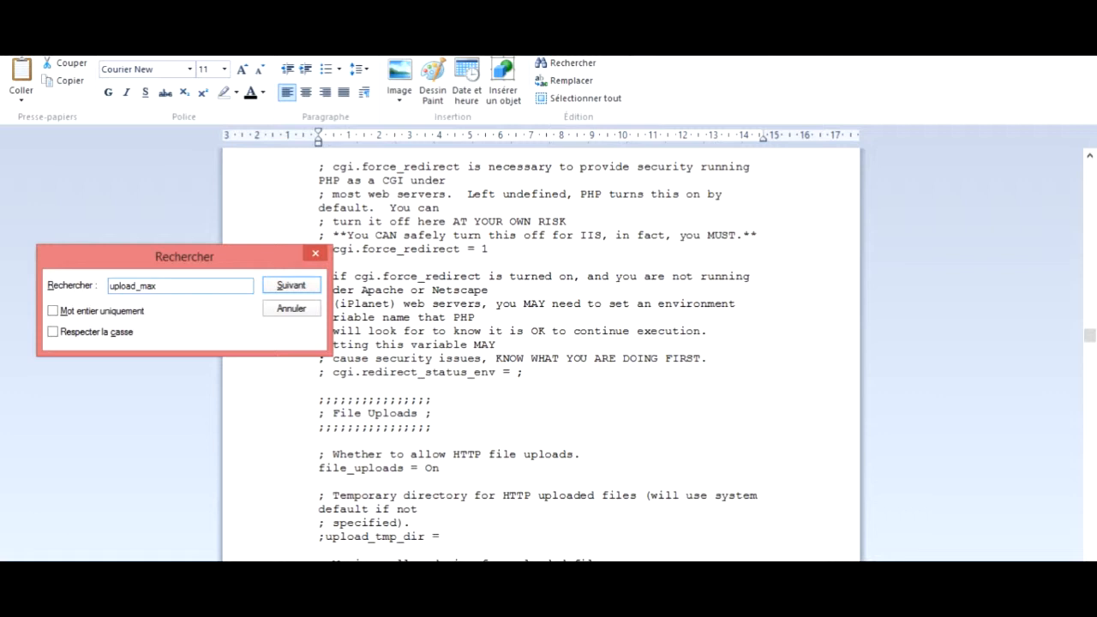
# Quit WordPad and go up one level from the php.ini search results in File Explorer
pyautogui.press('Escape')
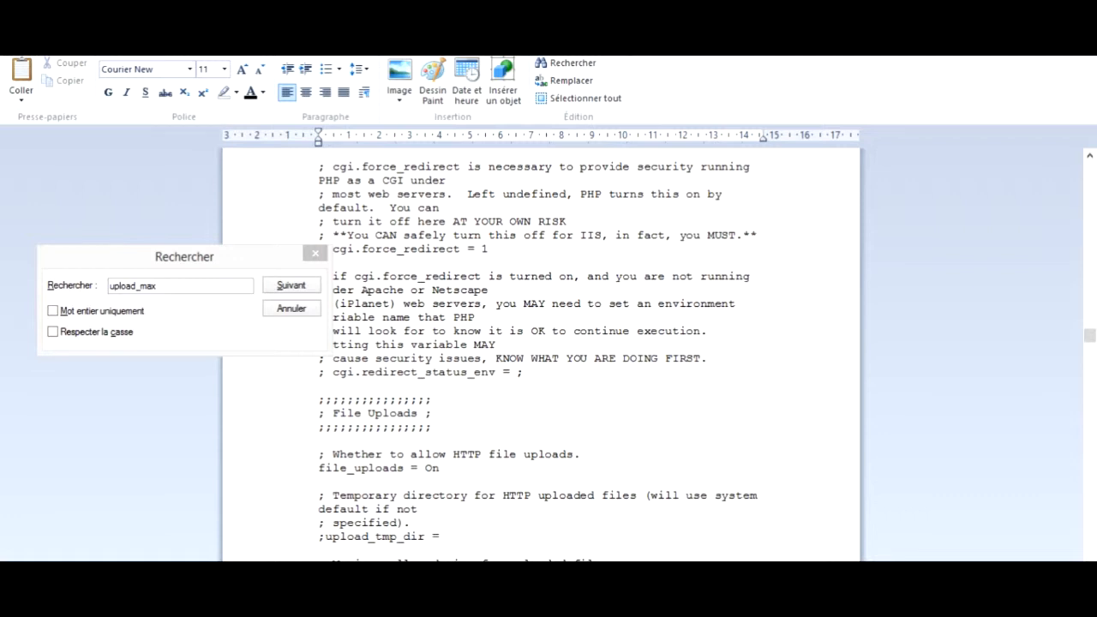
pyautogui.click(24, 44)
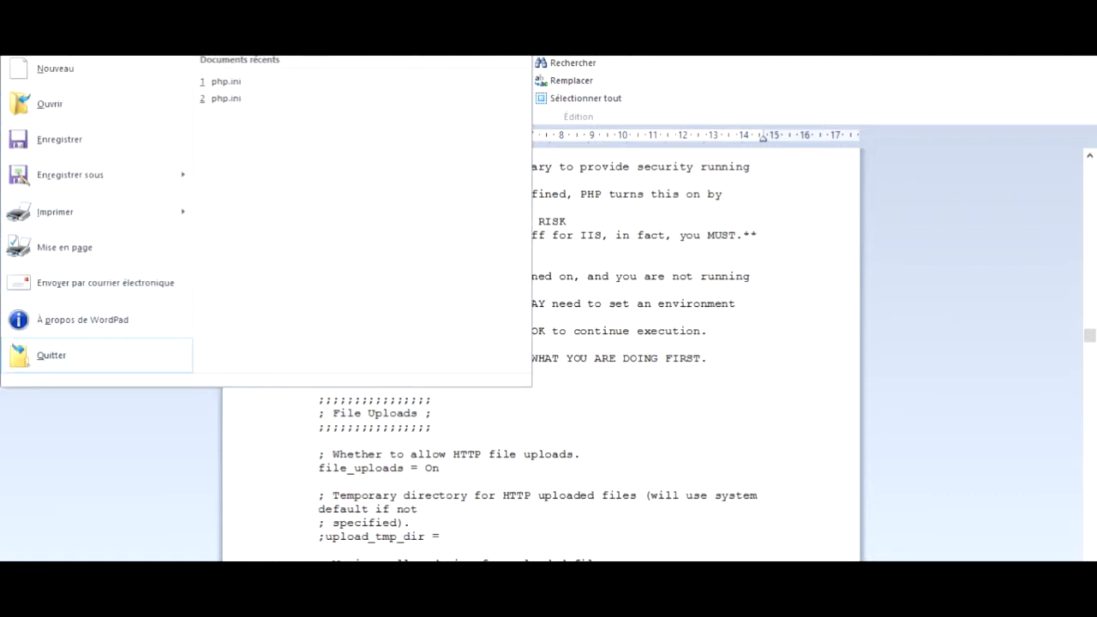
pyautogui.click(52, 355)
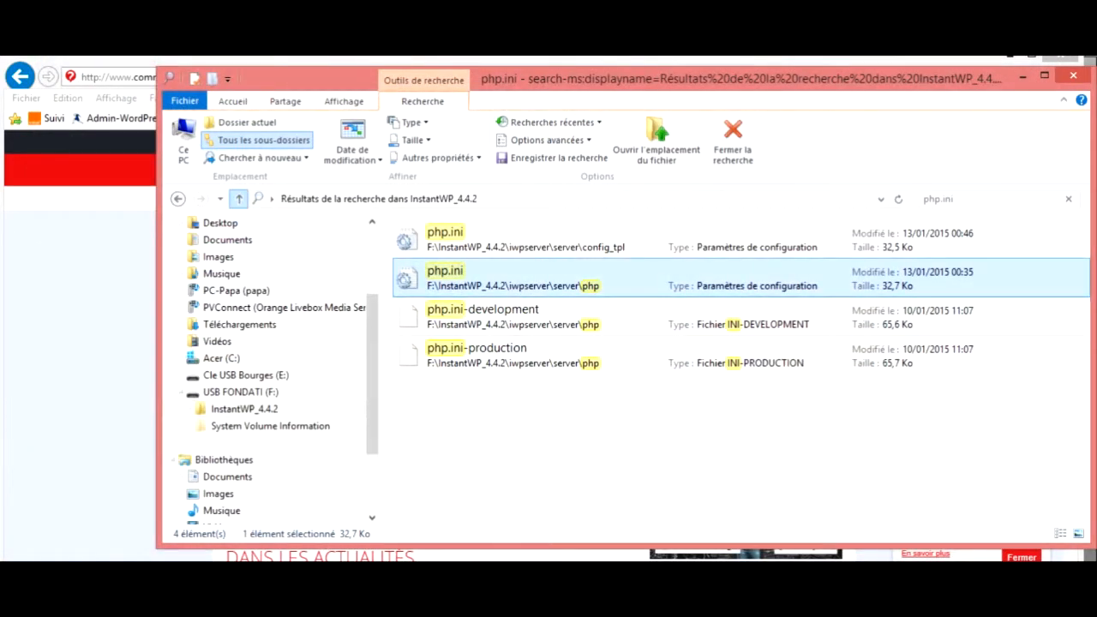
pyautogui.click(239, 199)
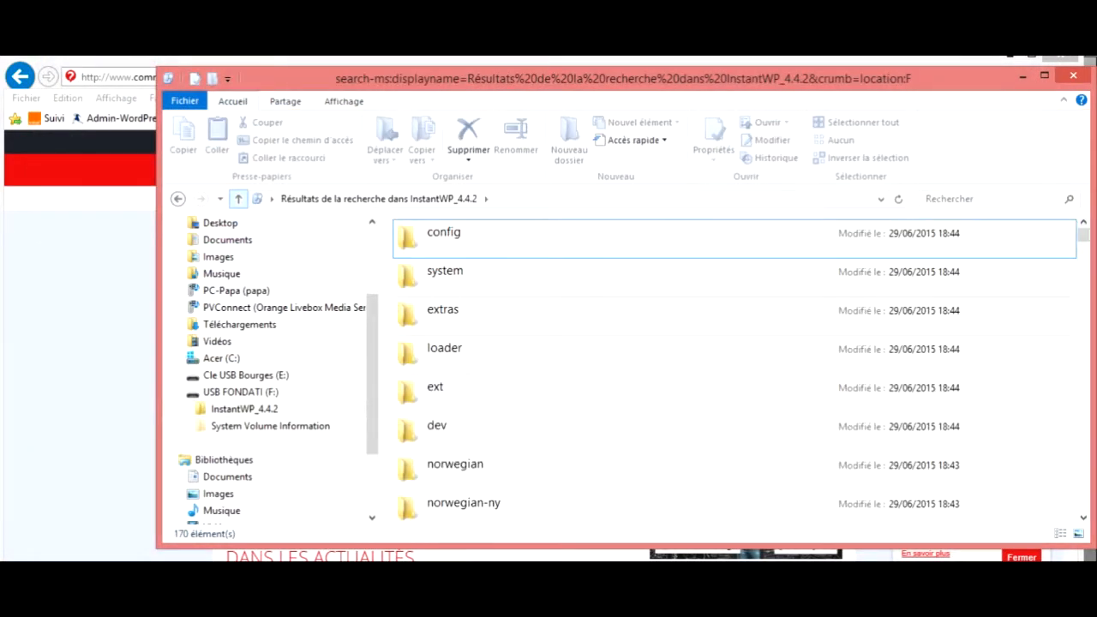
# Check the size of the InstantWP_4.4.2 folder on the F: USB drive in its properties
pyautogui.click(239, 199)
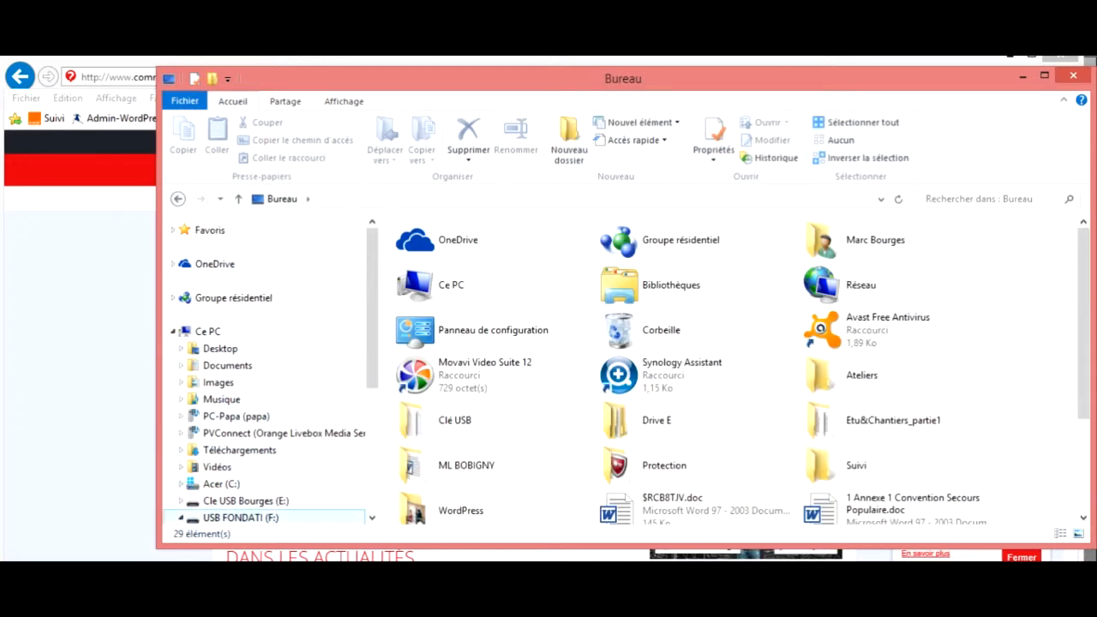
pyautogui.click(241, 518)
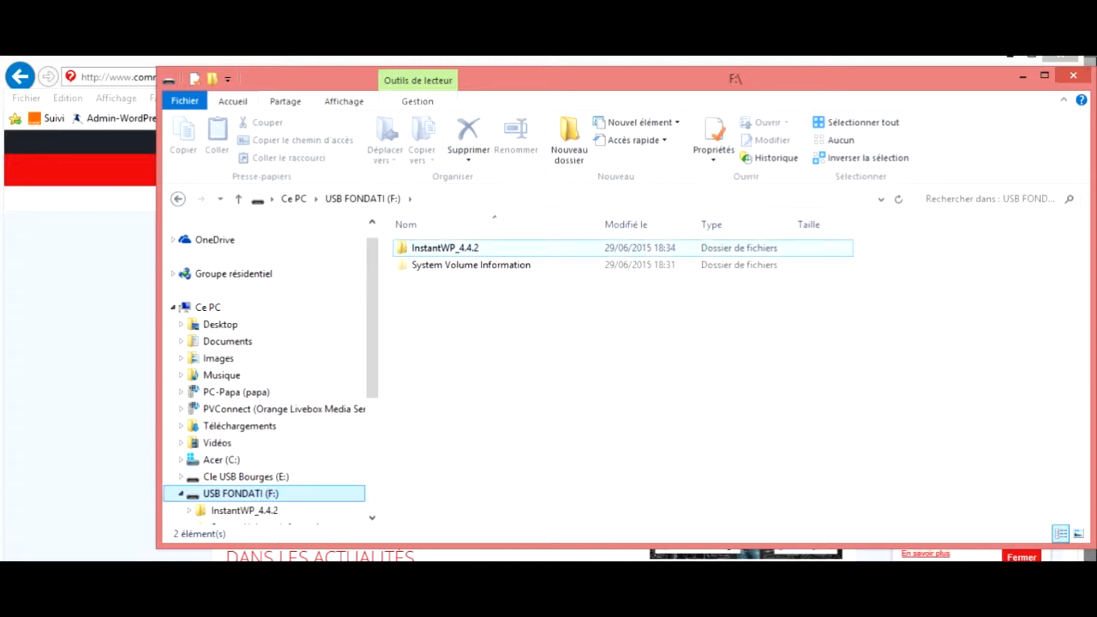
pyautogui.rightClick(452, 248)
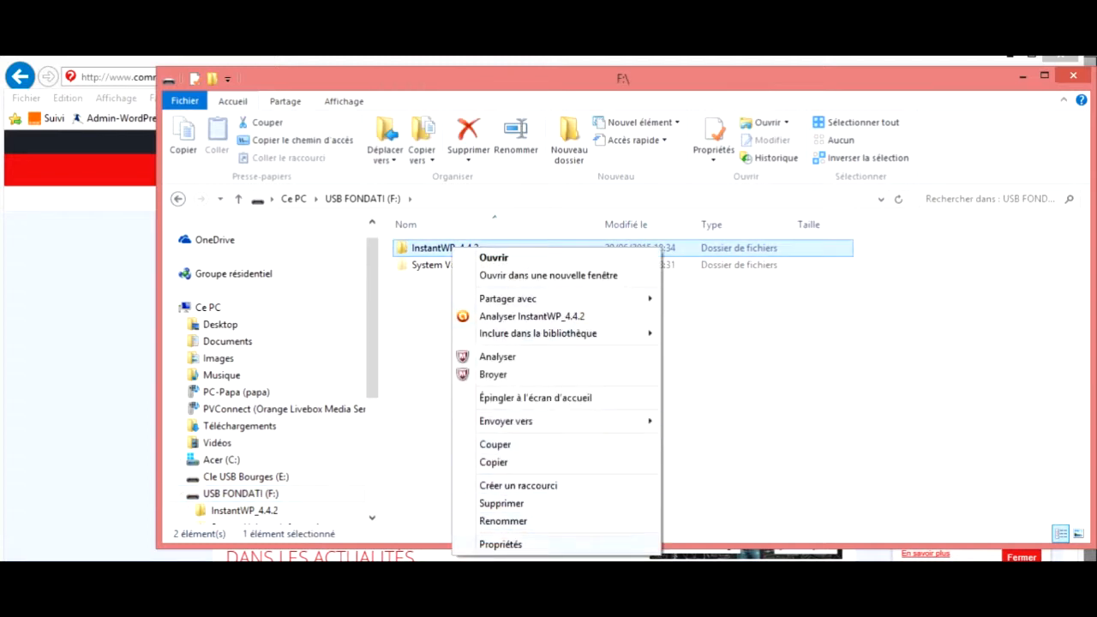
pyautogui.click(500, 544)
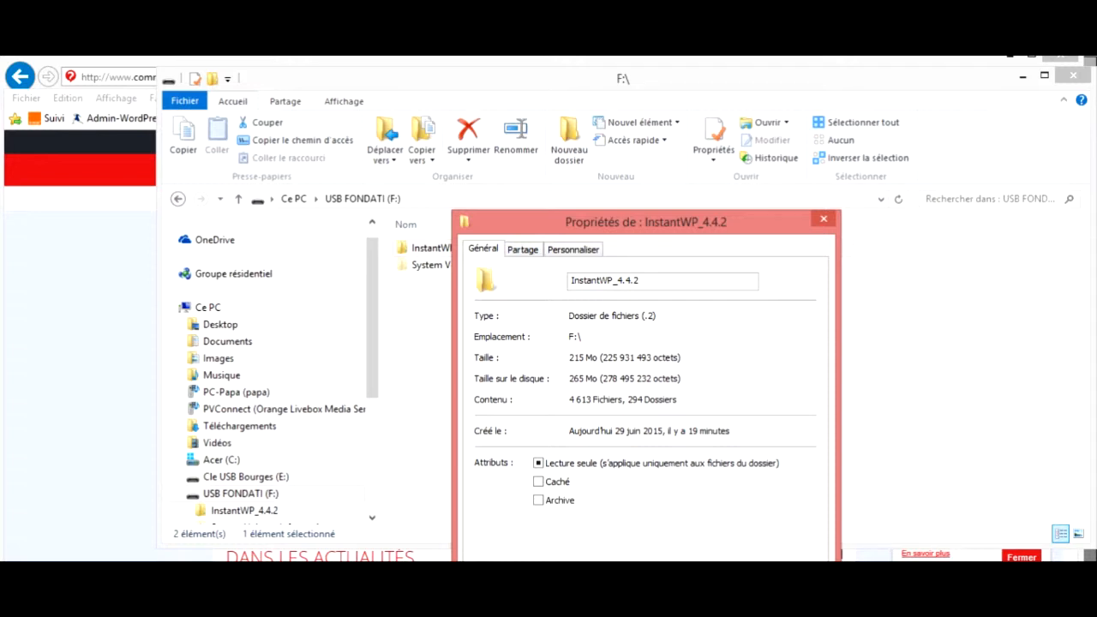
pyautogui.click(824, 219)
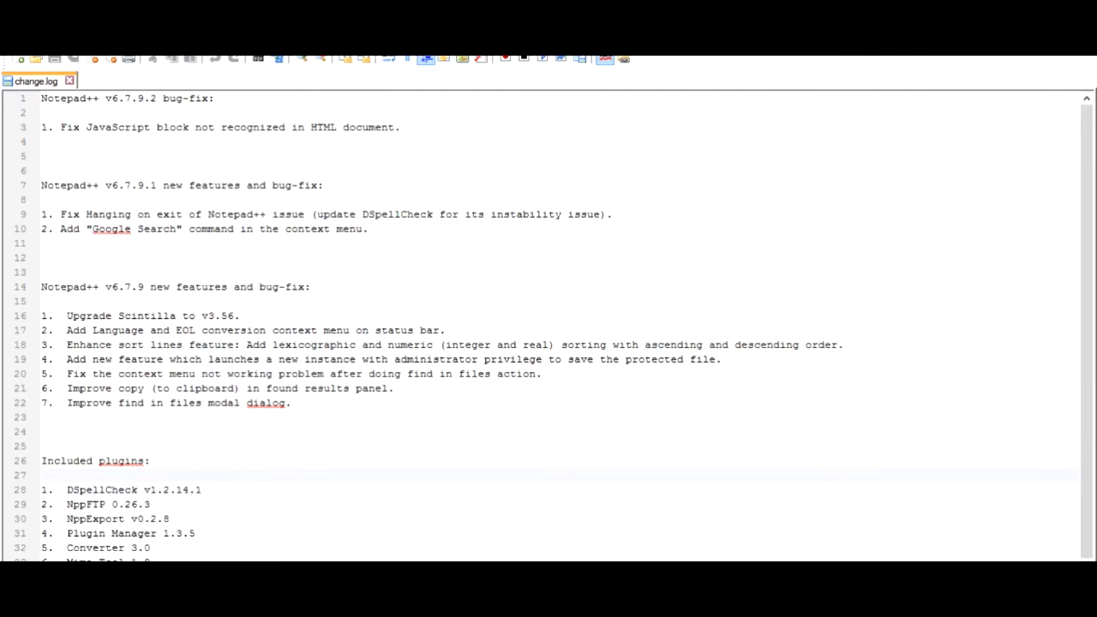
# Quit Notepad++ and create a shortcut to InstantWP.exe in the InstantWP_4.4.2 folder on the F: drive
pyautogui.click(16, 40)
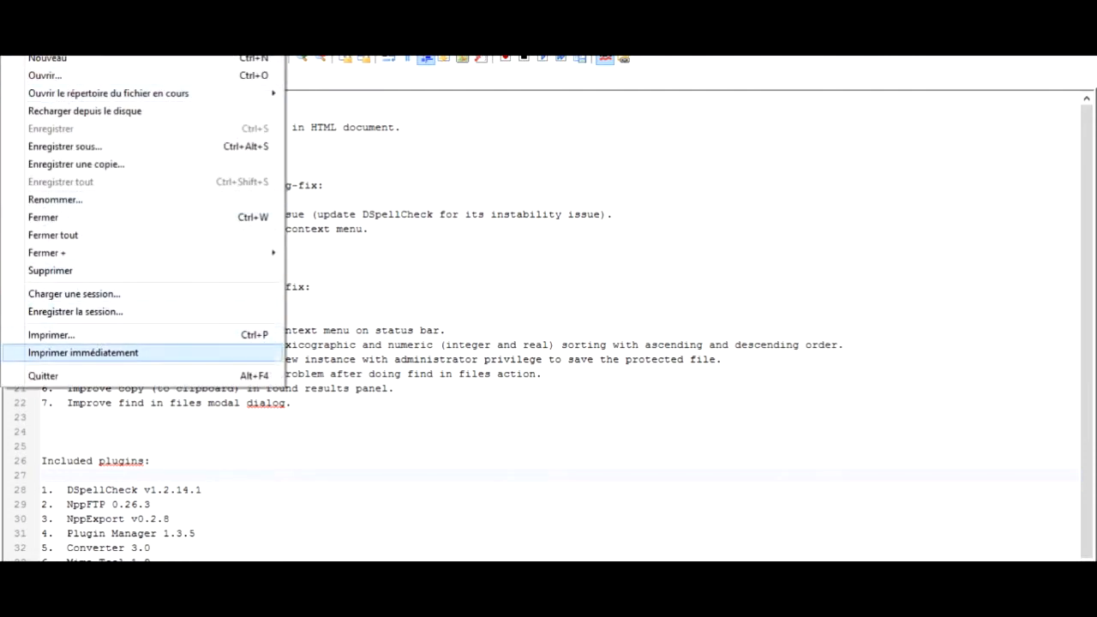
pyautogui.click(43, 375)
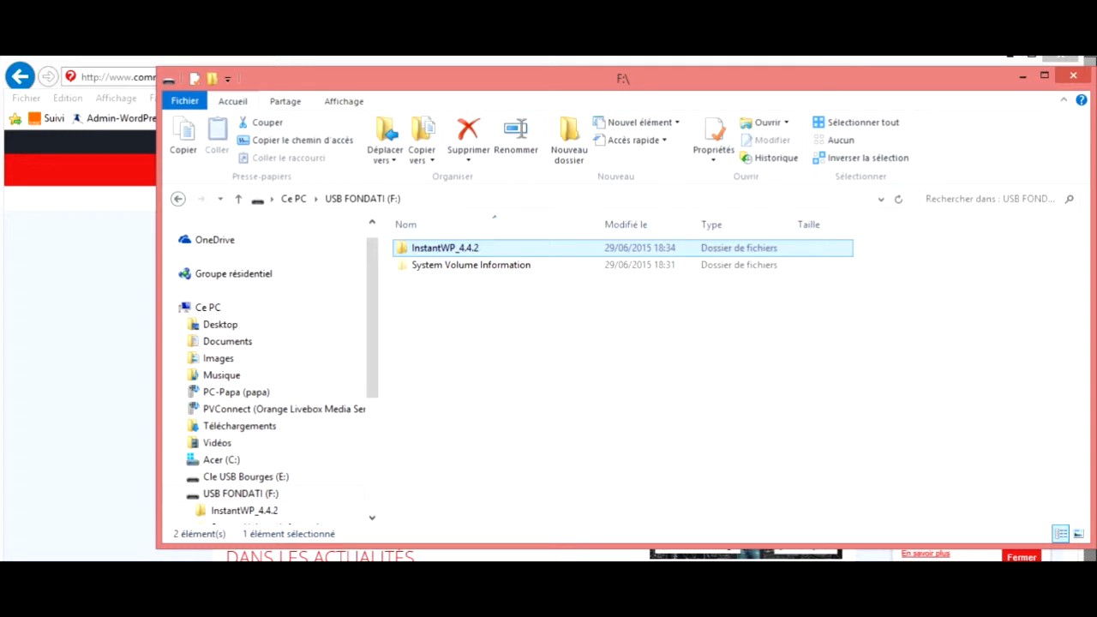
pyautogui.doubleClick(446, 248)
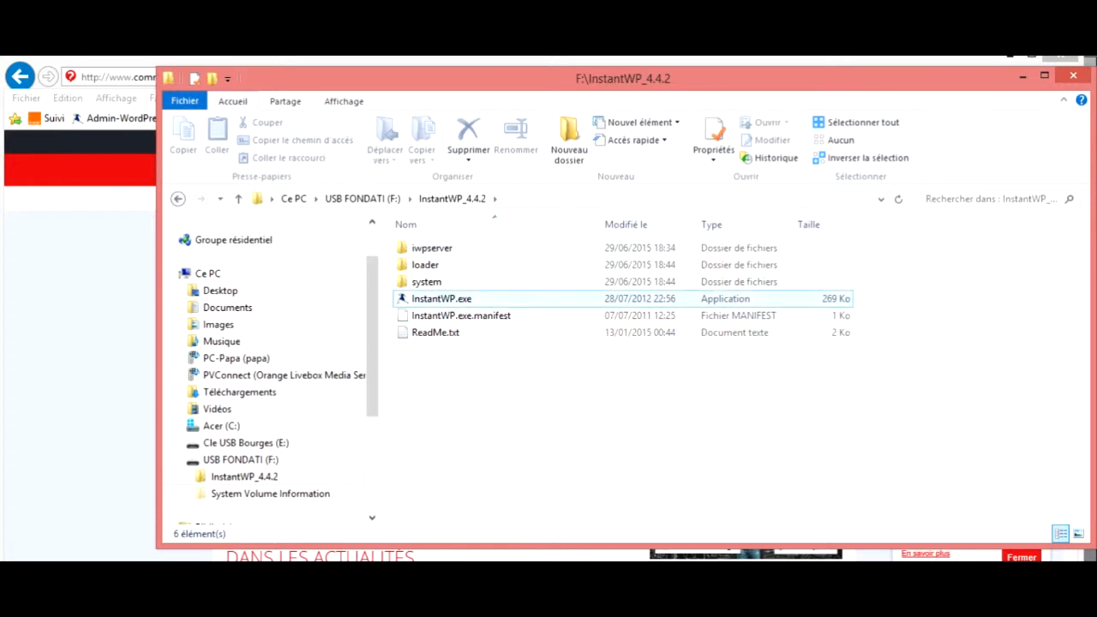
pyautogui.rightClick(460, 297)
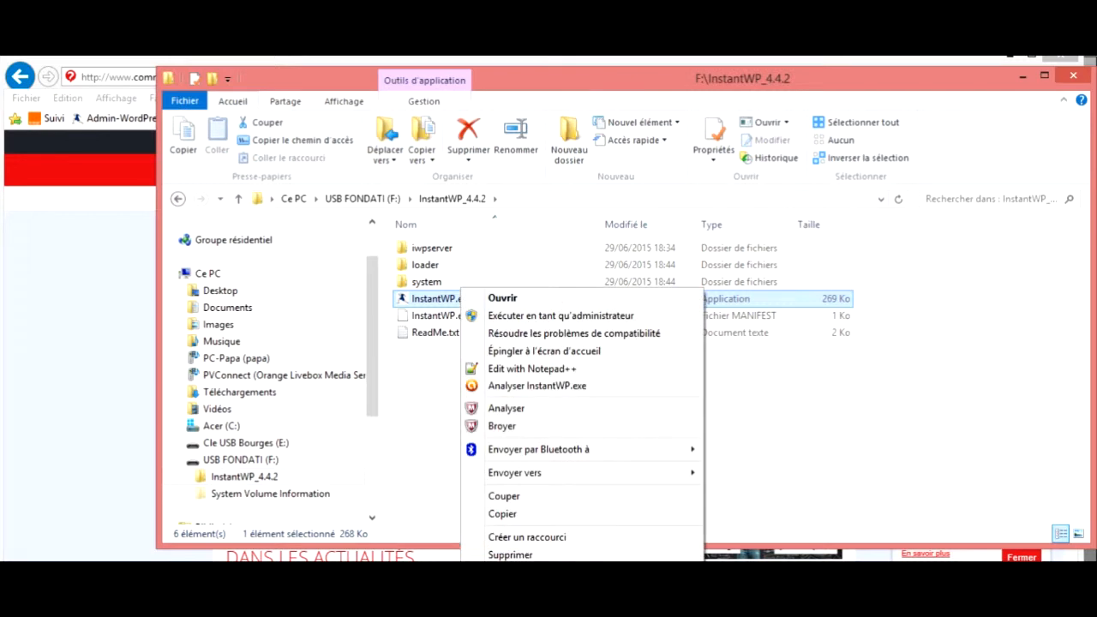
pyautogui.click(527, 536)
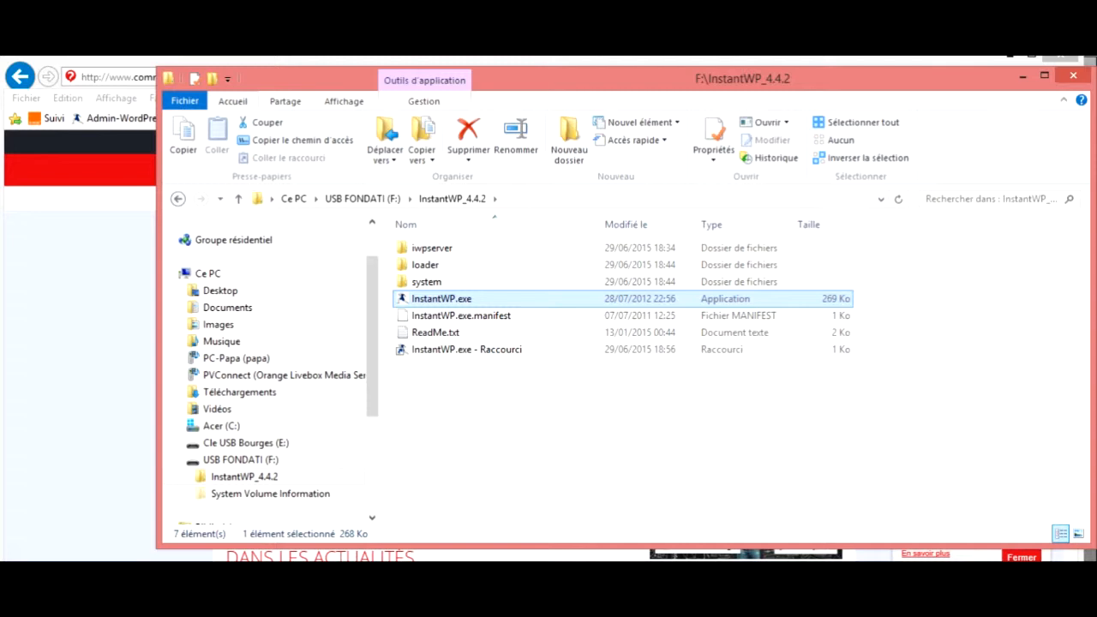
# Move the InstantWP.exe shortcut to a free spot on the desktop and launch Instant WordPress from it, bringing its window to the front
pyautogui.moveTo(480, 349); pyautogui.dragTo(754, 600)
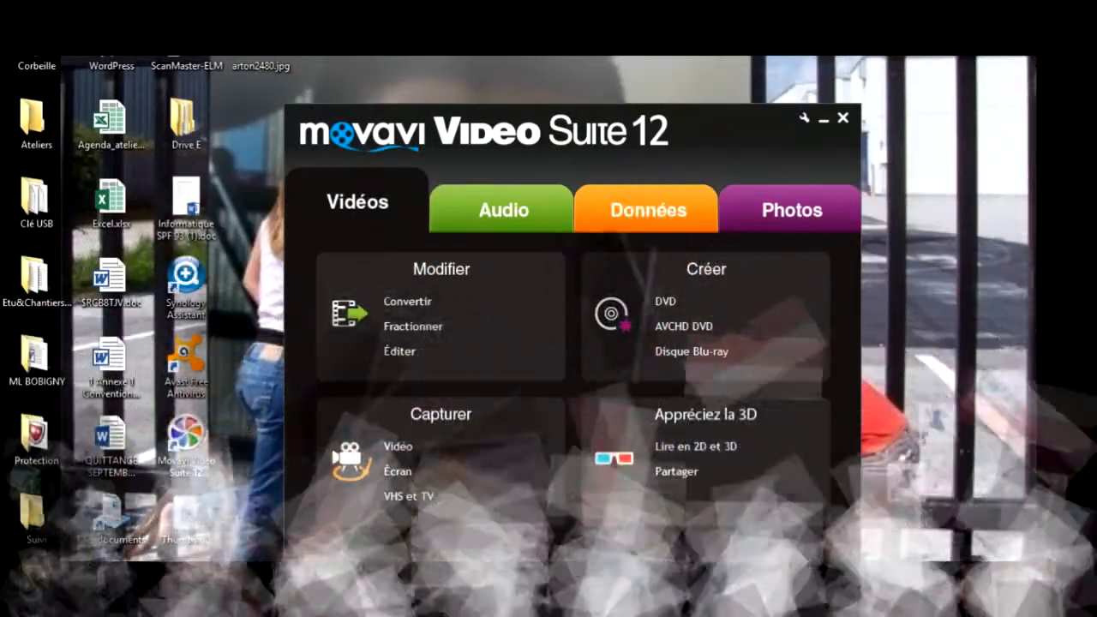
pyautogui.moveTo(934, 419); pyautogui.dragTo(1001, 366)
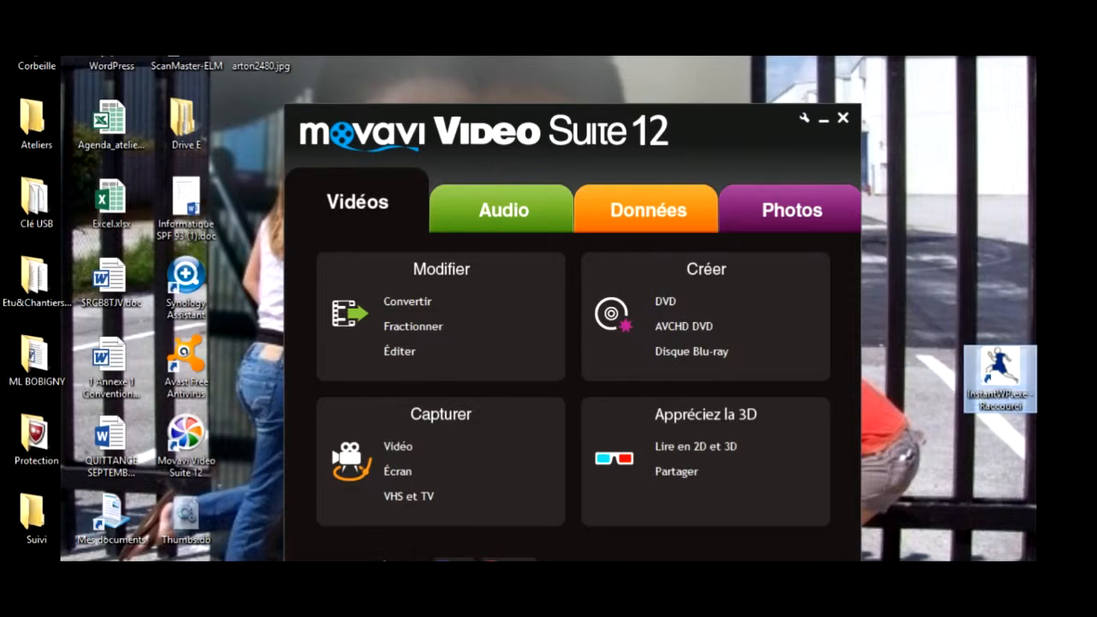
pyautogui.doubleClick(999, 377)
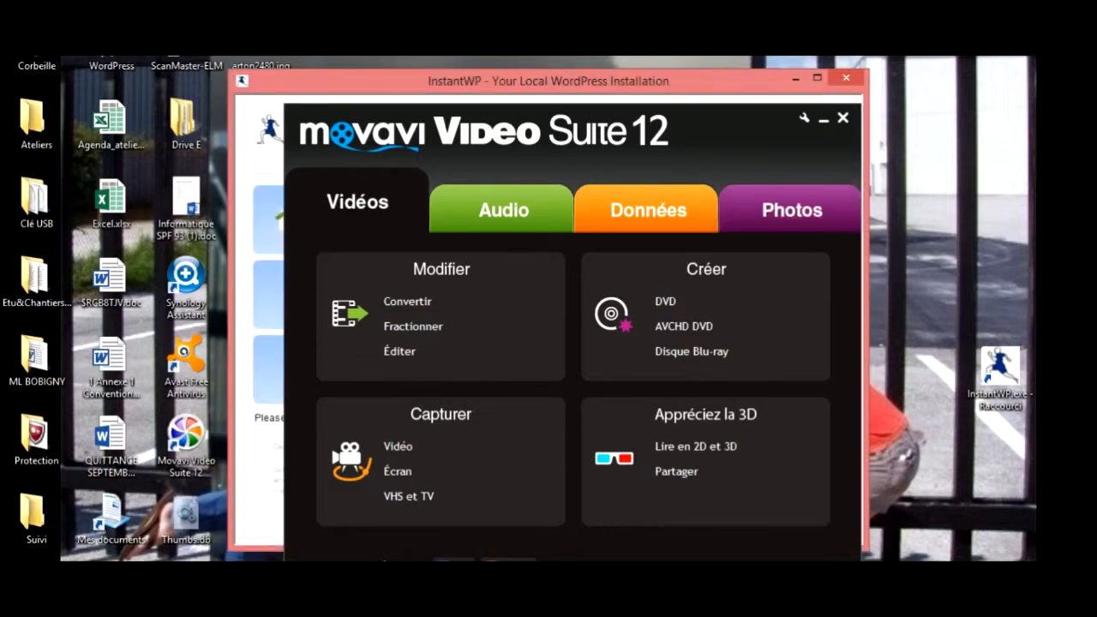
pyautogui.click(754, 81)
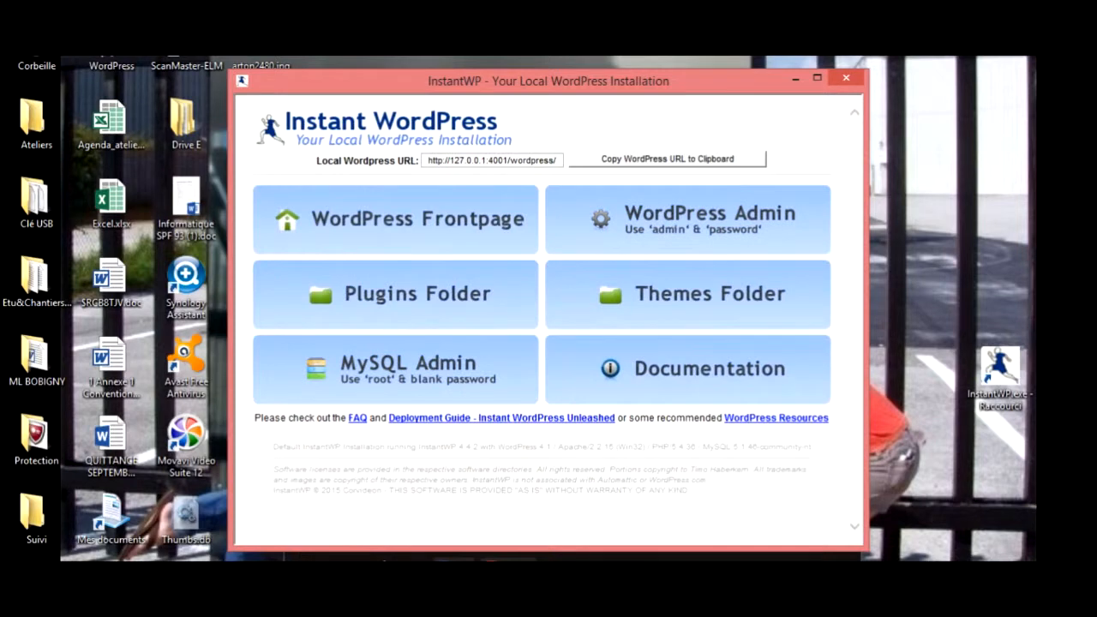